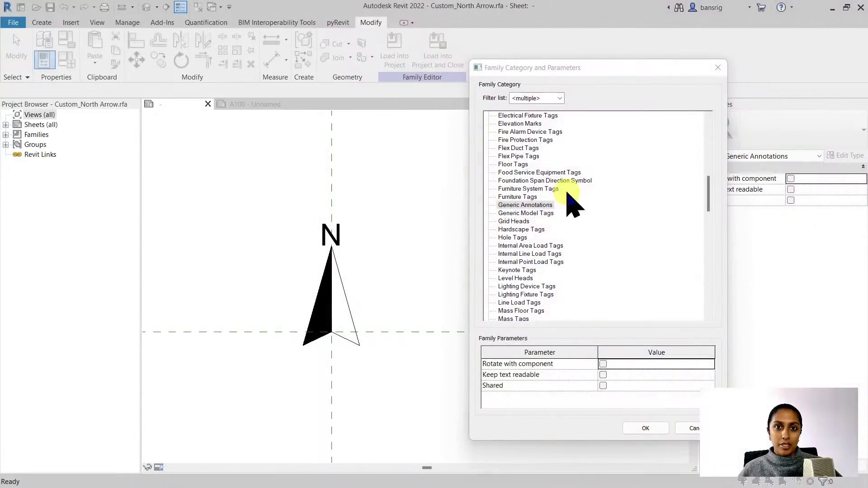
Set the family category to Generic Annotations, then rotate the north arrow on sheet A100.
{"action": "left_click", "coordinate": [517, 205]}
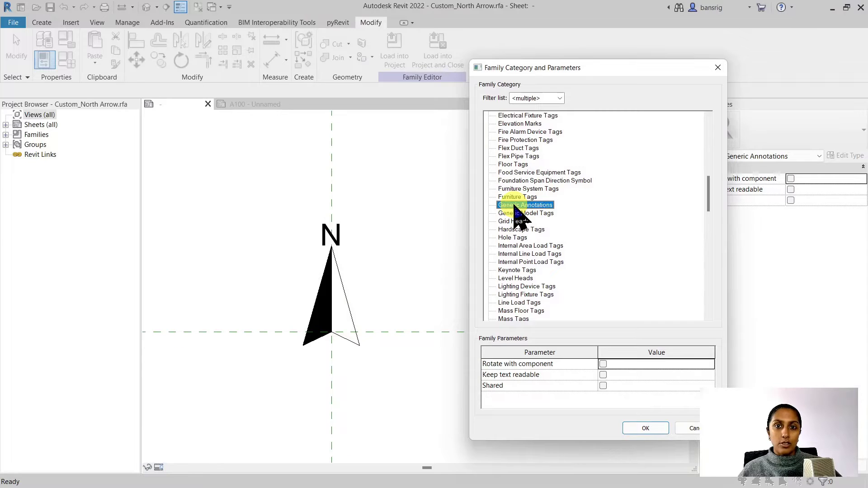
{"action": "key", "text": "Return"}
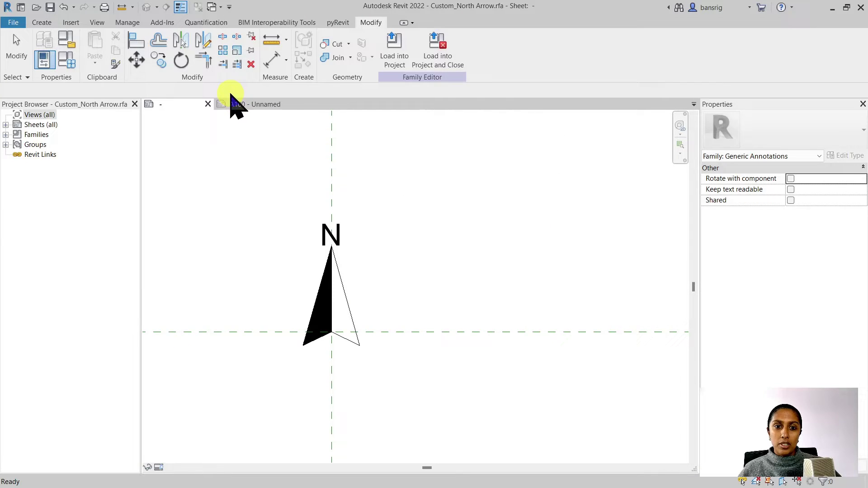
{"action": "left_click", "coordinate": [244, 104]}
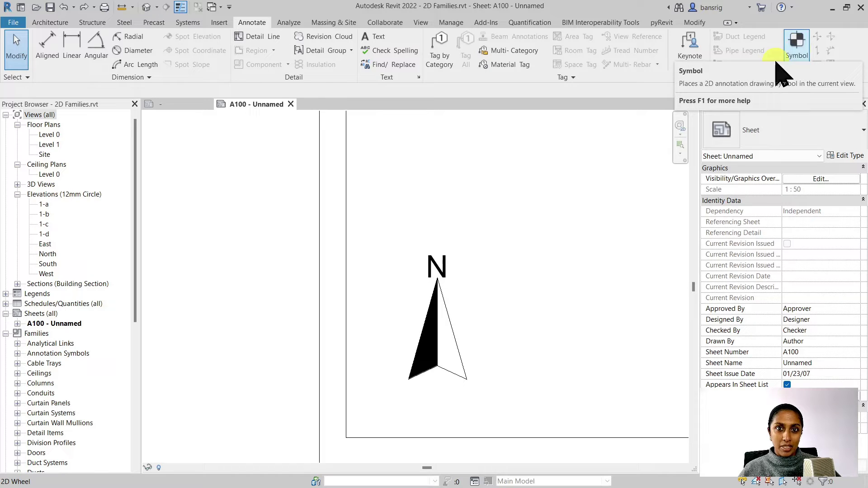
{"action": "left_click", "coordinate": [444, 308]}
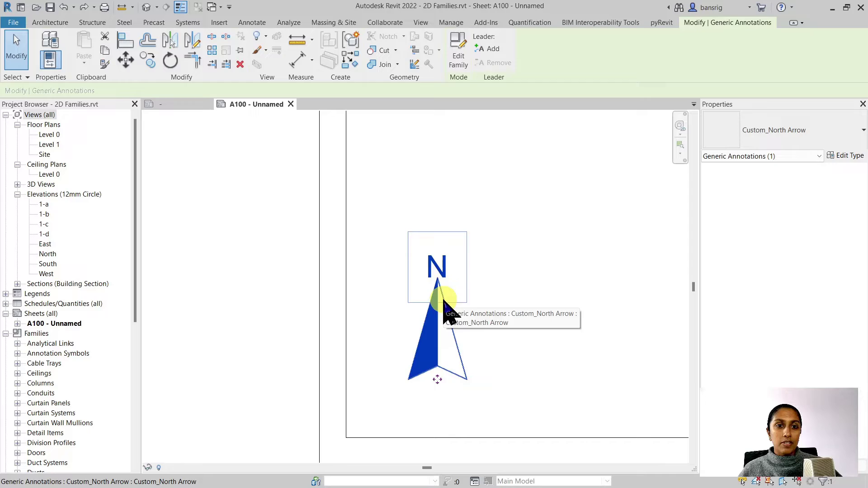
{"action": "left_click", "coordinate": [170, 60]}
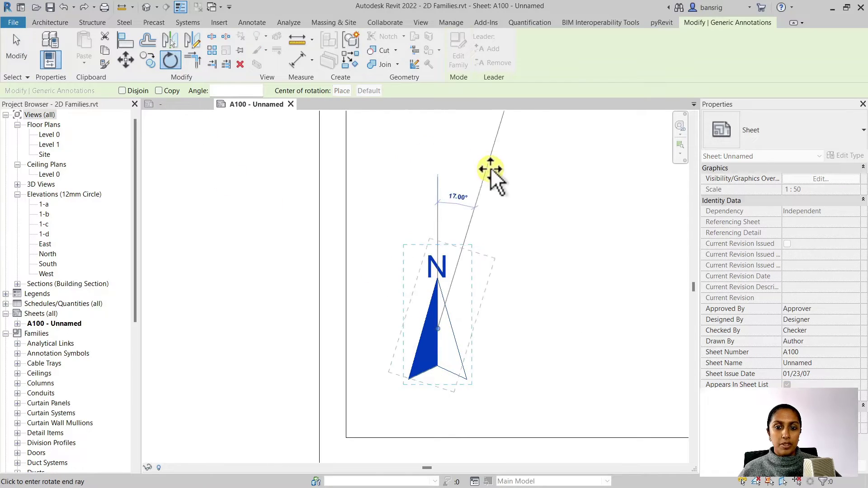
{"action": "left_click", "coordinate": [509, 181]}
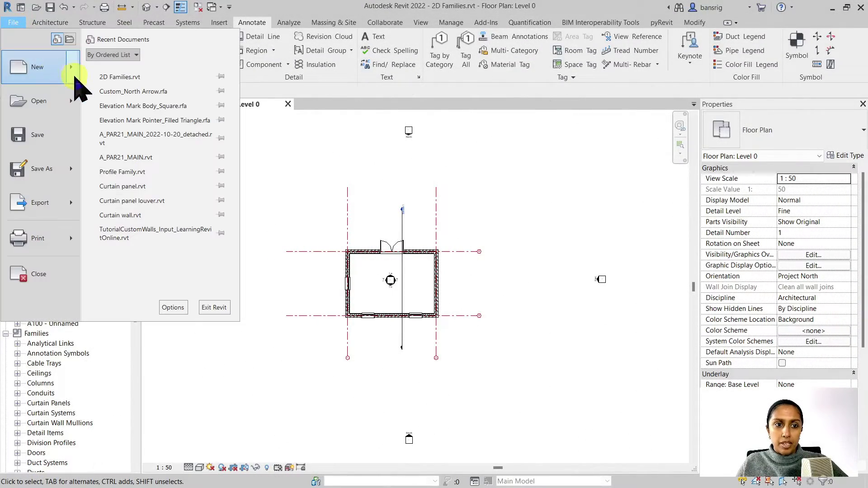
Start a new family from the Annotations folder's Metric Generic Annotation.rft template.
{"action": "mouse_move", "coordinate": [76, 78]}
{"action": "left_click", "coordinate": [105, 95]}
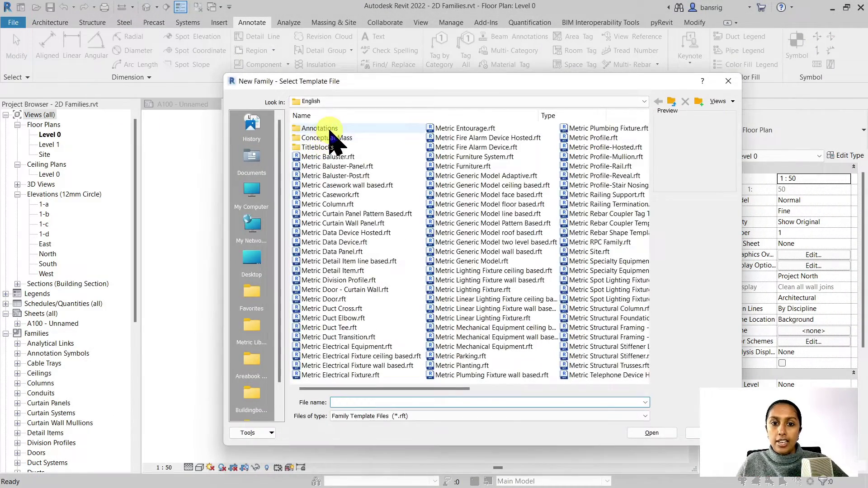
{"action": "double_click", "coordinate": [322, 129]}
{"action": "left_click", "coordinate": [351, 206]}
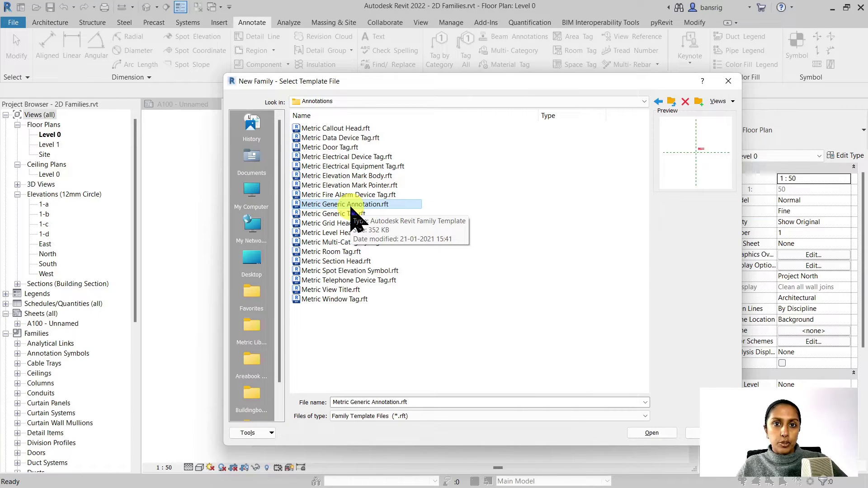
Open the template as a new family and confirm its Generic Annotations category.
{"action": "left_click", "coordinate": [651, 433]}
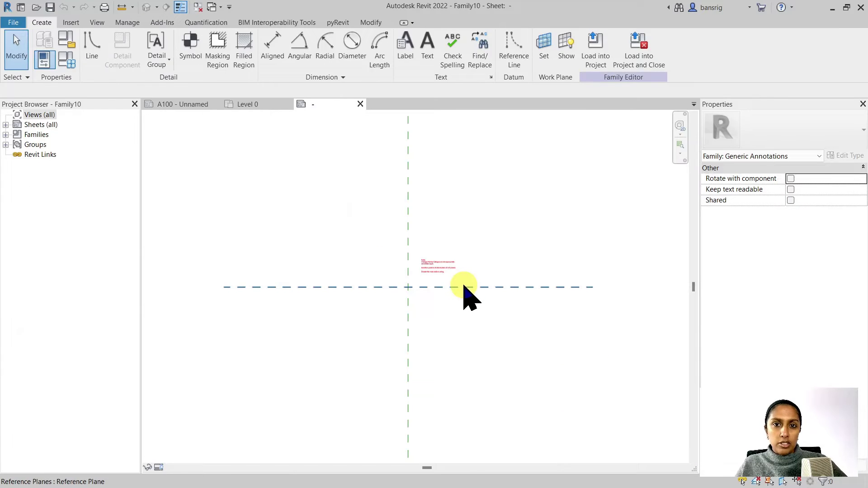
{"action": "scroll", "coordinate": [465, 294], "scroll_direction": "up", "scroll_amount": 6}
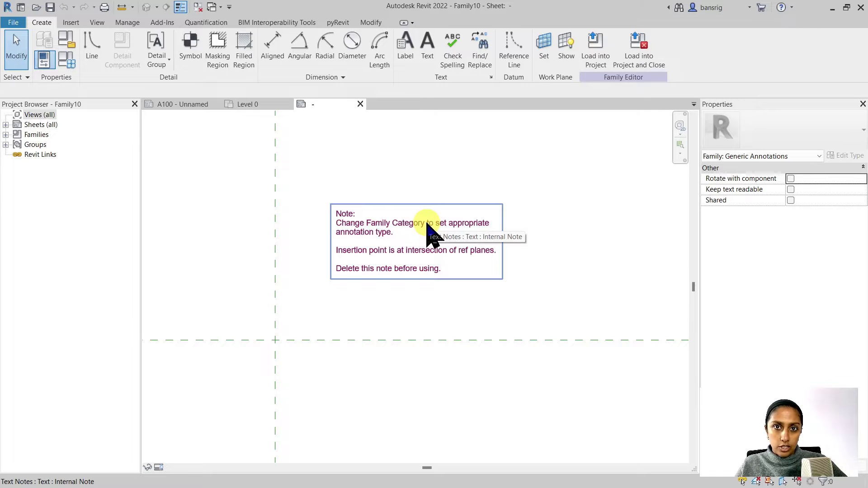
{"action": "left_click", "coordinate": [67, 40]}
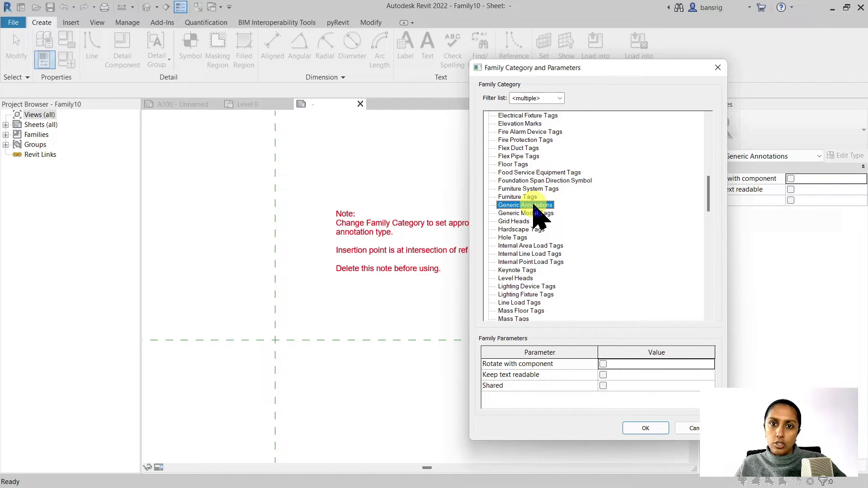
{"action": "key", "text": "Return"}
Delete the template's red instruction note and recentre on the reference planes.
{"action": "left_click", "coordinate": [368, 270]}
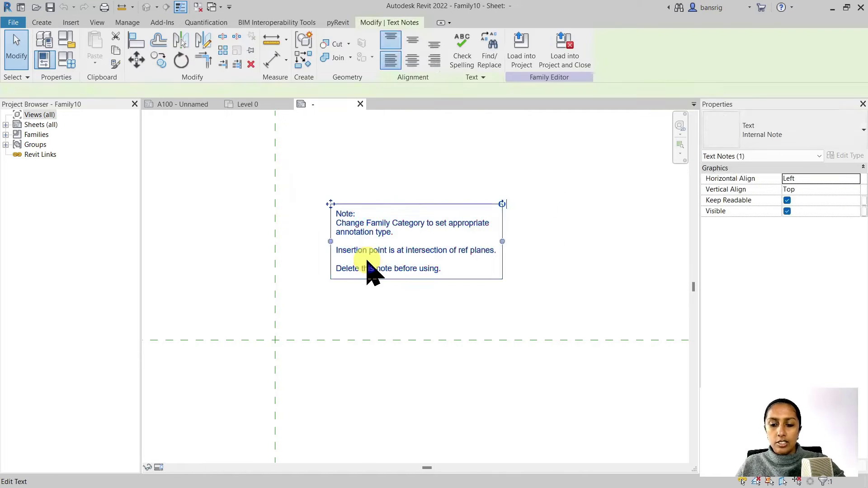
{"action": "key", "text": "Delete"}
{"action": "middle_click_drag", "start_coordinate": [370, 306], "coordinate": [435, 282]}
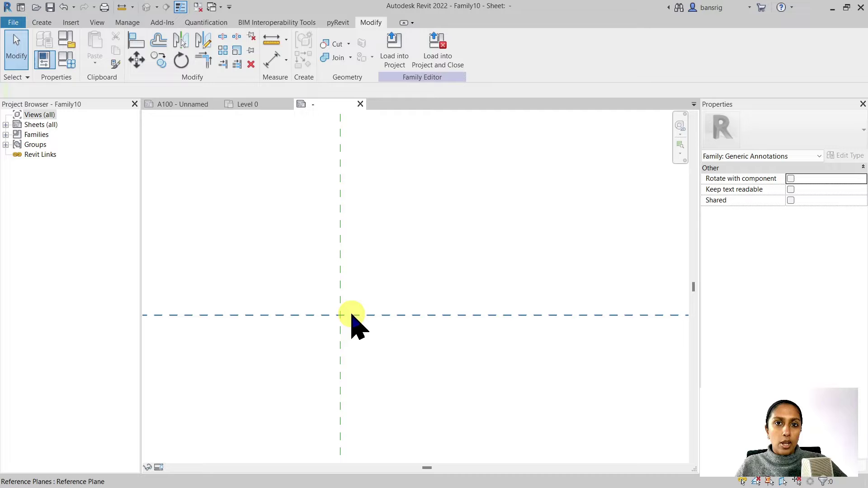
Draw a 15-long reference line rising up and right from the reference planes' intersection.
{"action": "left_click", "coordinate": [42, 22]}
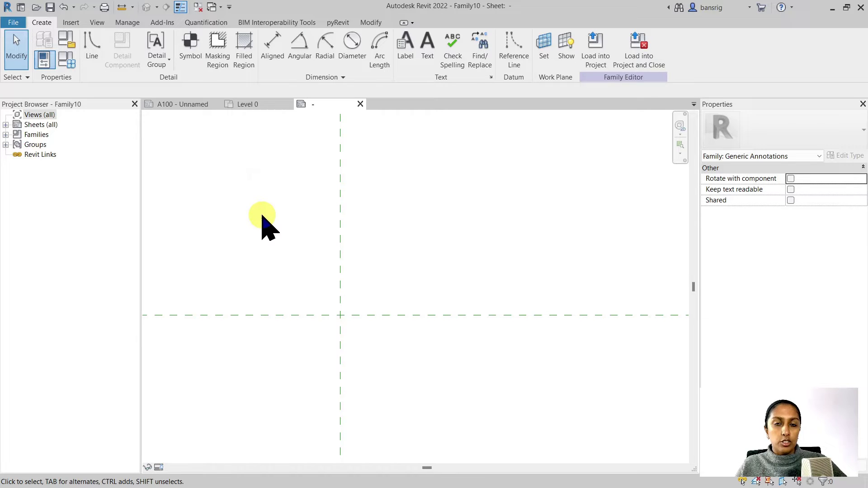
{"action": "left_click", "coordinate": [514, 50]}
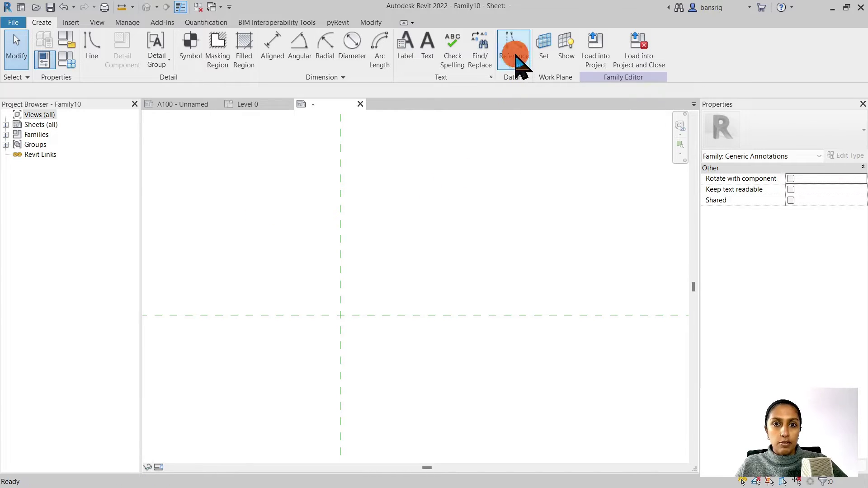
{"action": "left_click", "coordinate": [341, 315]}
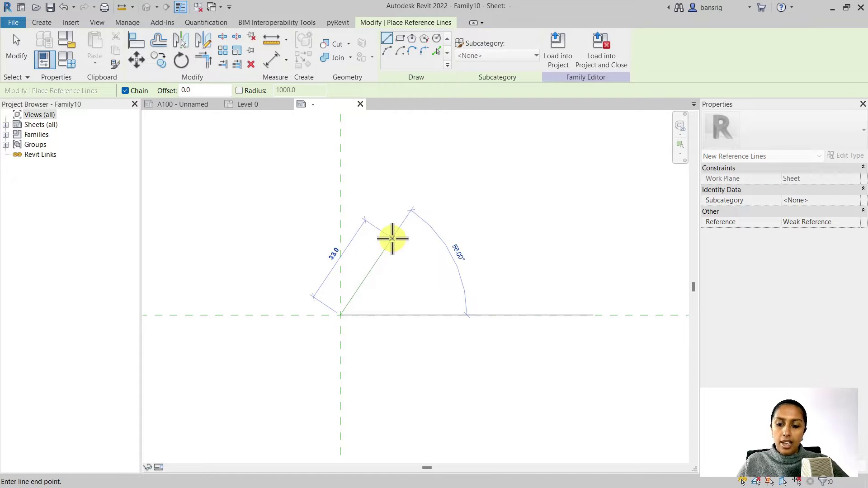
{"action": "type", "text": "15"}
{"action": "key", "text": "Return"}
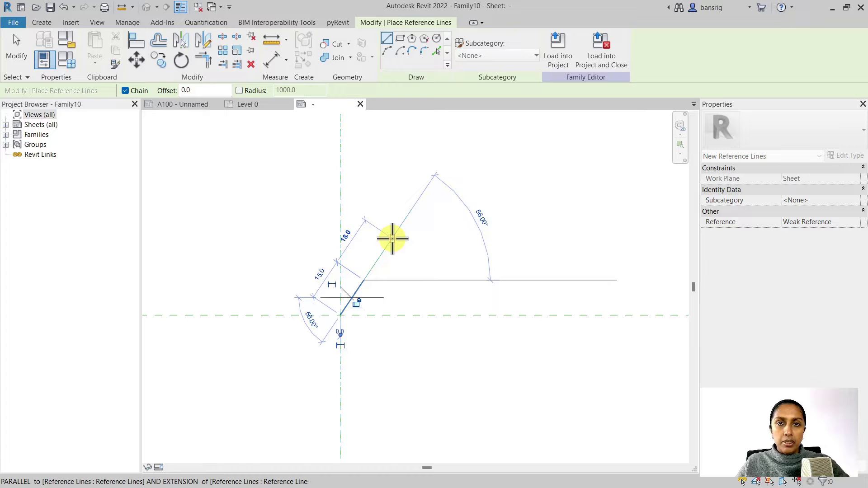
{"action": "left_click", "coordinate": [392, 238]}
{"action": "key", "text": "Escape"}
{"action": "key", "text": "Escape"}
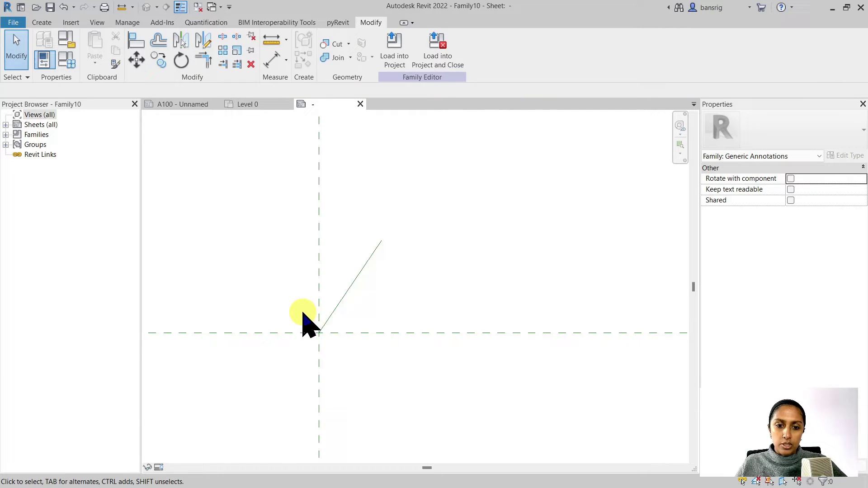
{"action": "scroll", "coordinate": [303, 312], "scroll_direction": "up", "scroll_amount": 2}
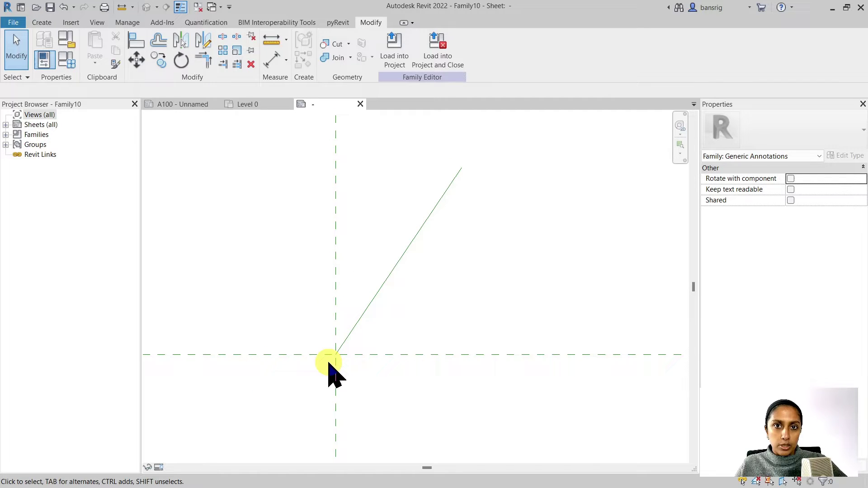
Align the reference line's start to the vertical reference plane and lock it.
{"action": "left_click", "coordinate": [136, 40]}
{"action": "left_click", "coordinate": [340, 219]}
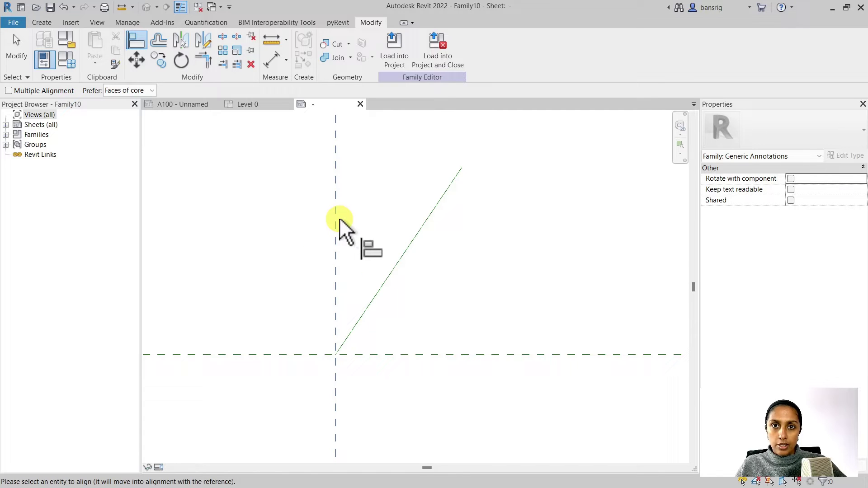
{"action": "left_click", "coordinate": [337, 348]}
{"action": "left_click", "coordinate": [351, 302]}
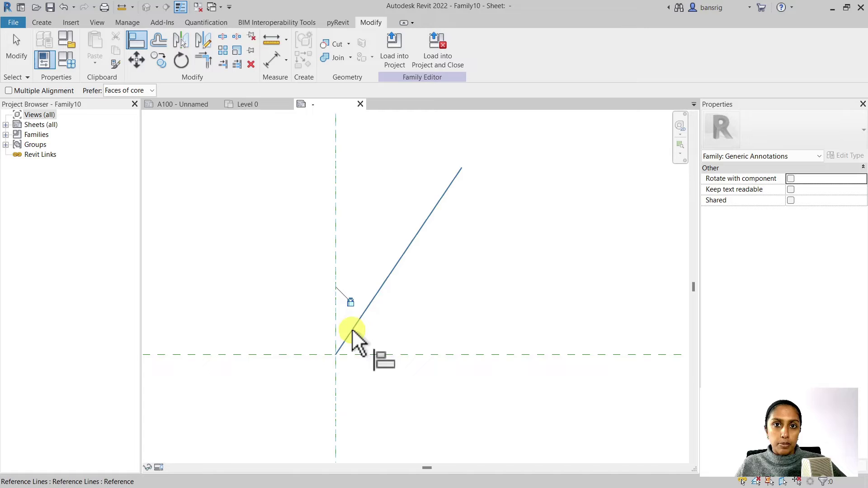
Align the reference line's start to the horizontal reference plane and lock it.
{"action": "left_click", "coordinate": [447, 430]}
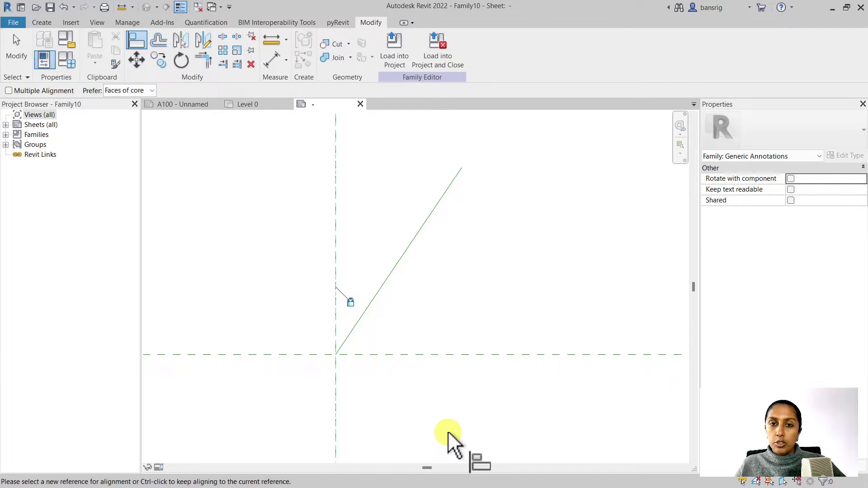
{"action": "left_click", "coordinate": [446, 353]}
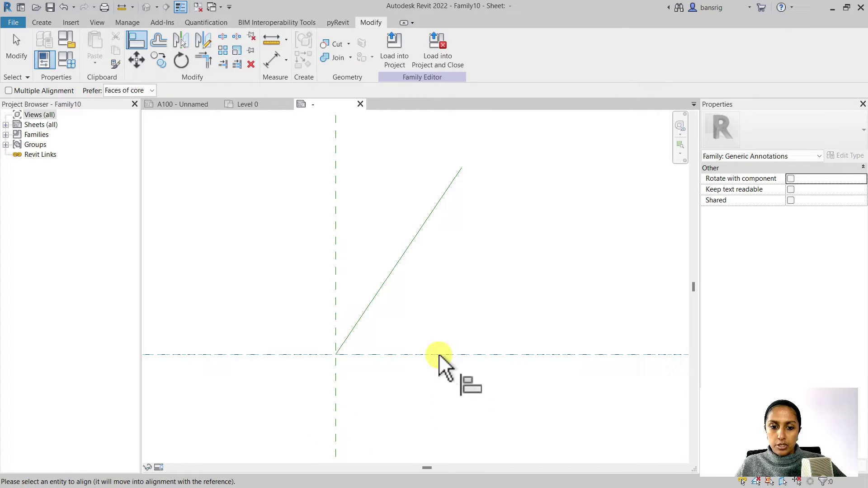
{"action": "left_click", "coordinate": [336, 354]}
{"action": "left_click", "coordinate": [399, 370]}
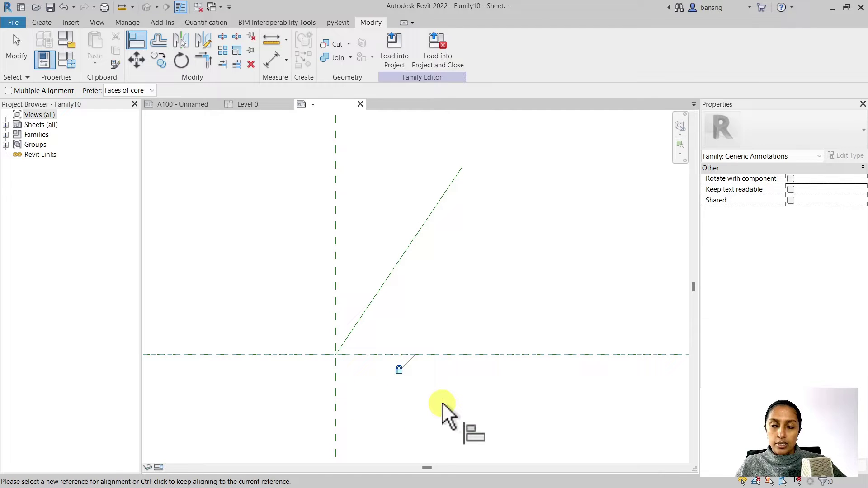
{"action": "key", "text": "Escape"}
{"action": "key", "text": "Escape"}
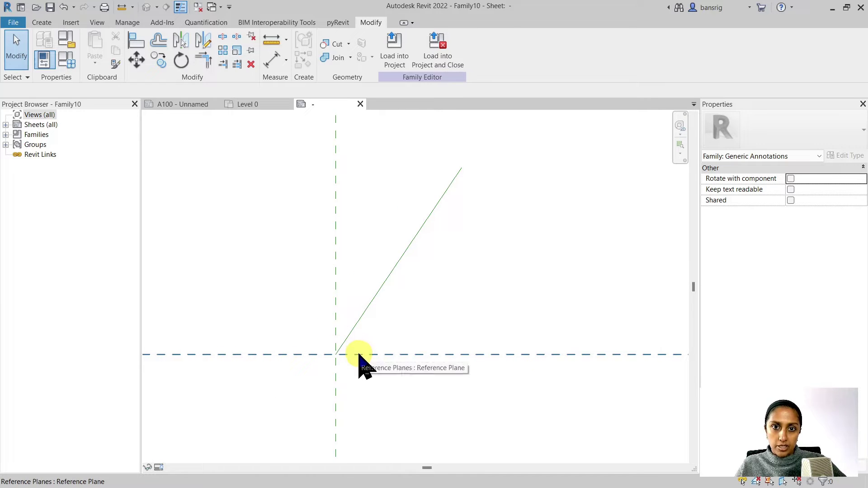
Place a 34.00° angular dimension between the vertical plane and the diagonal reference line.
{"action": "left_click", "coordinate": [304, 51]}
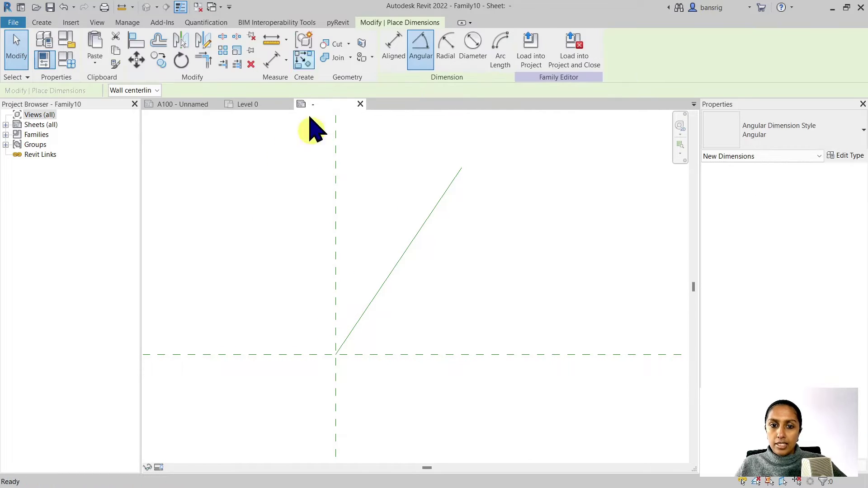
{"action": "left_click", "coordinate": [335, 264]}
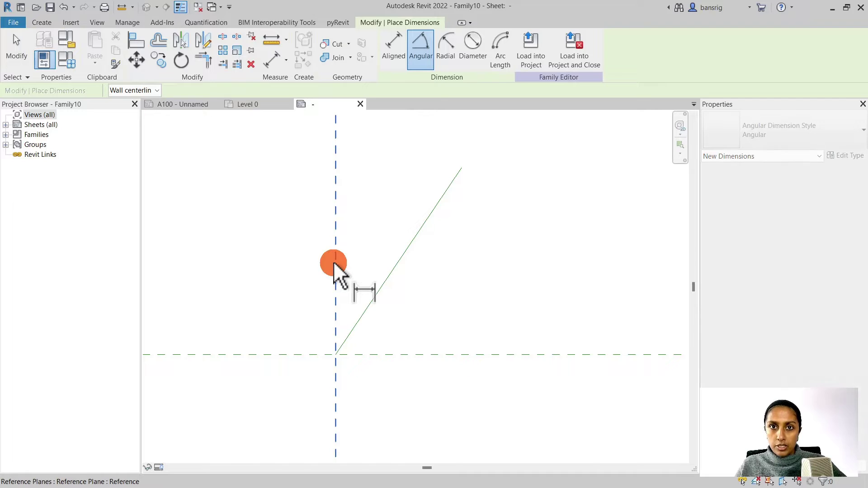
{"action": "left_click", "coordinate": [378, 285]}
{"action": "left_click", "coordinate": [370, 216]}
{"action": "key", "text": "Escape"}
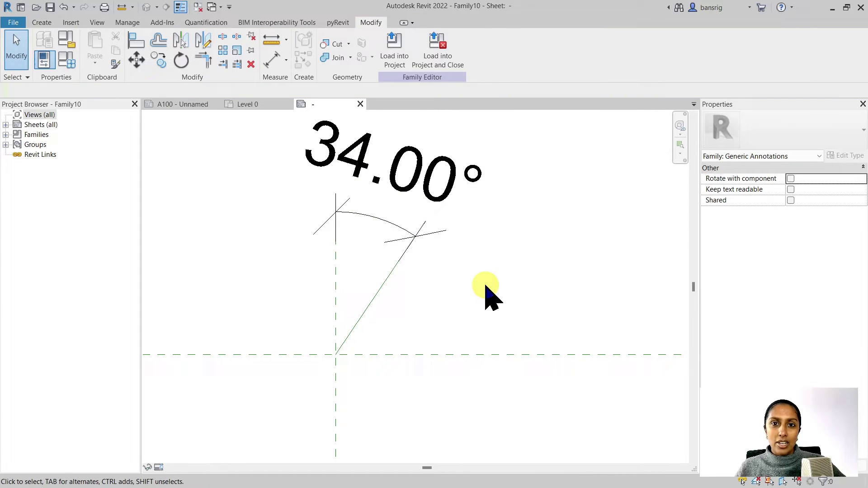
Label the angular dimension with a new type parameter named Angle.
{"action": "left_click", "coordinate": [383, 232]}
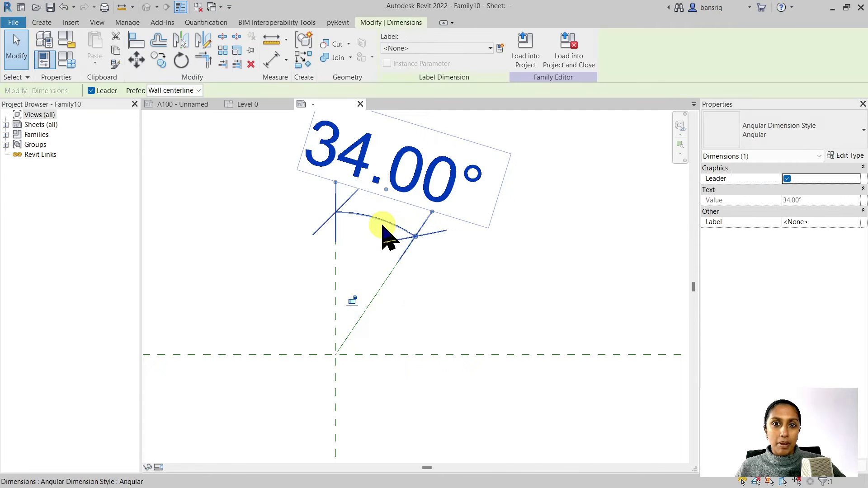
{"action": "left_click", "coordinate": [499, 48]}
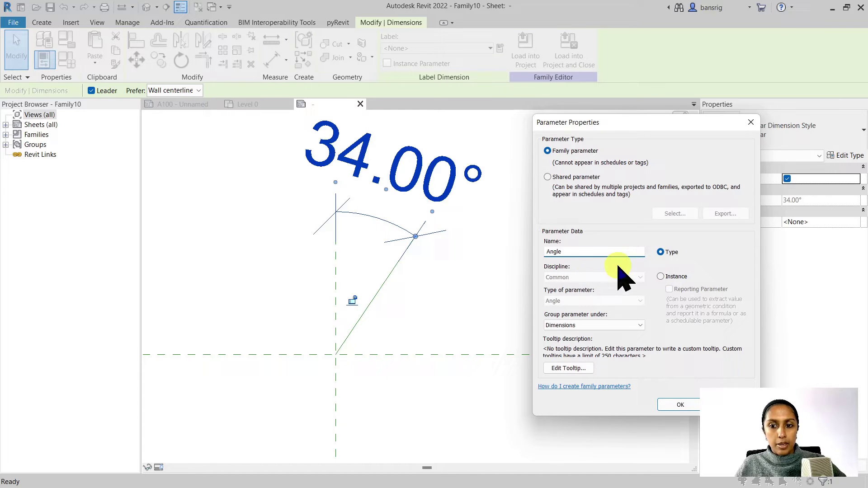
{"action": "left_click", "coordinate": [679, 404]}
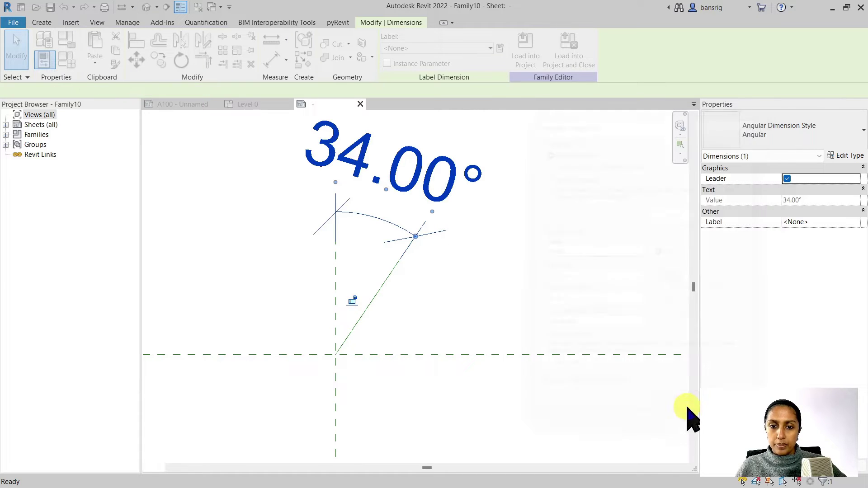
Change the Angle parameter to 45 in Family Types so the reference line flexes to 45°.
{"action": "left_click", "coordinate": [520, 284]}
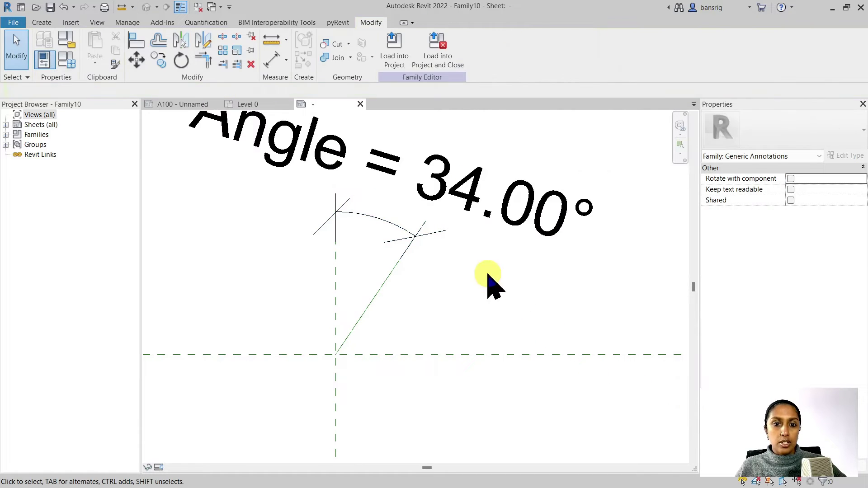
{"action": "left_click", "coordinate": [62, 60]}
{"action": "left_click", "coordinate": [591, 150]}
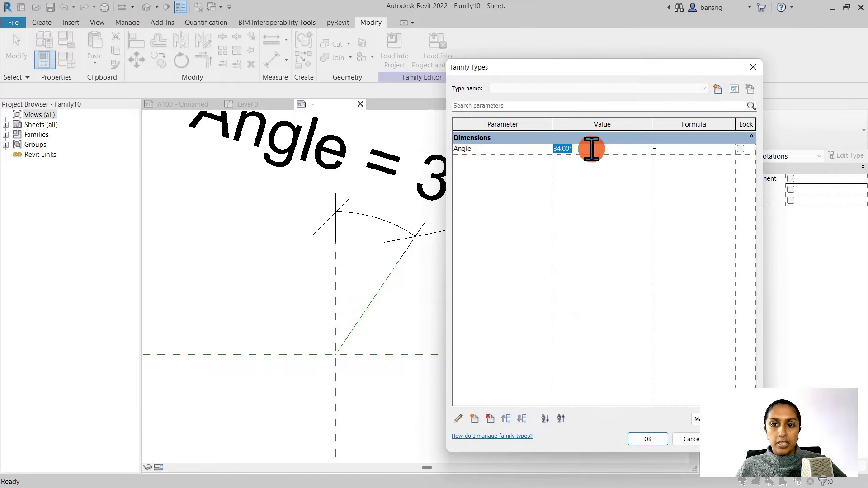
{"action": "left_click", "coordinate": [646, 437]}
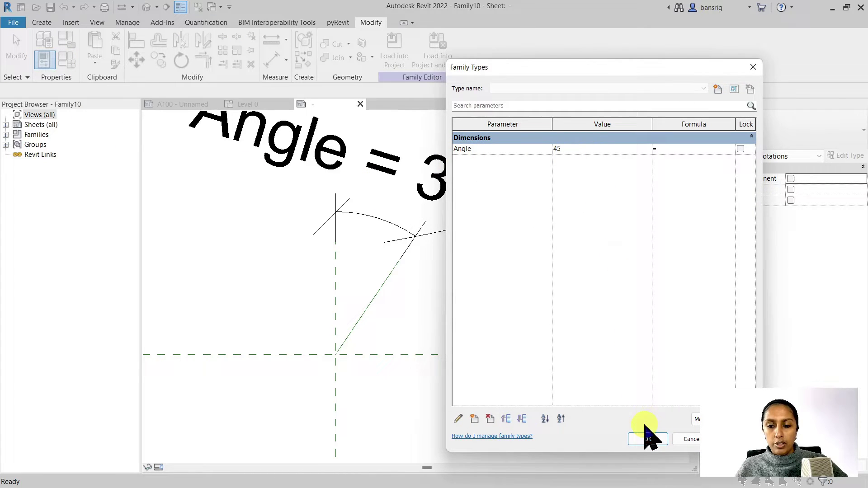
{"action": "left_click", "coordinate": [650, 438]}
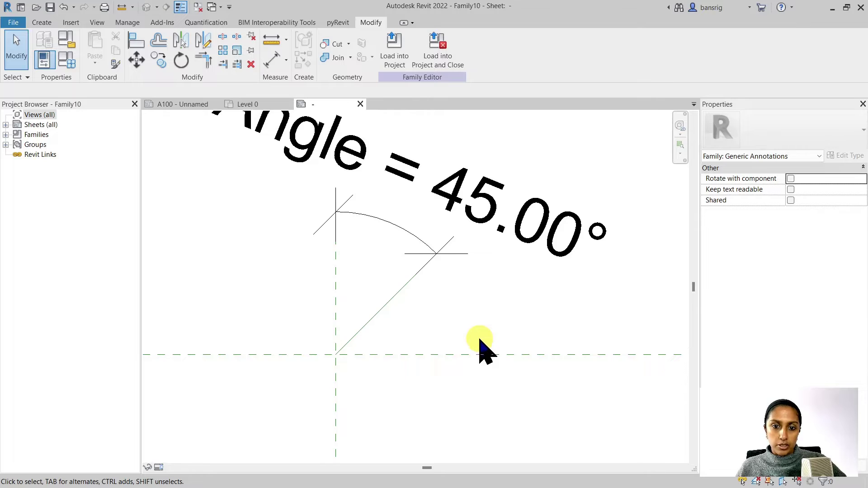
{"action": "scroll", "coordinate": [481, 343], "scroll_direction": "down", "scroll_amount": 3}
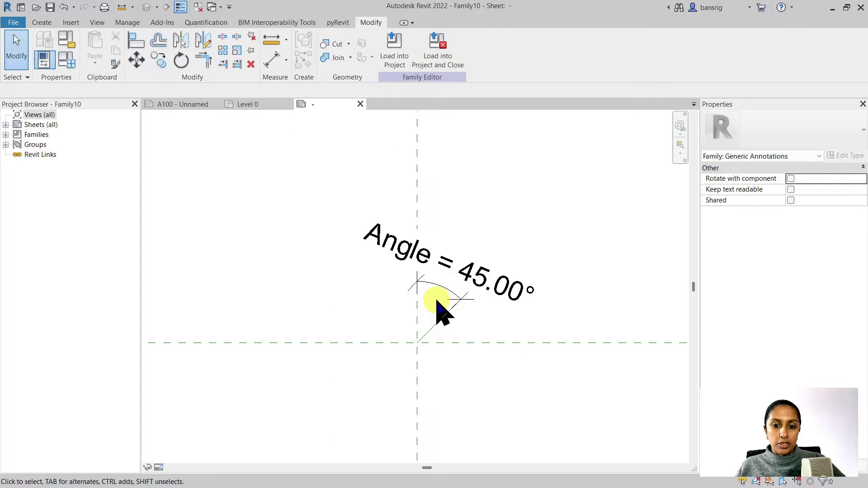
{"action": "scroll", "coordinate": [441, 316], "scroll_direction": "up", "scroll_amount": 4}
Draw the arrow's half outline: a 10-long vertical line and a 12-long slanted line.
{"action": "left_click", "coordinate": [42, 23]}
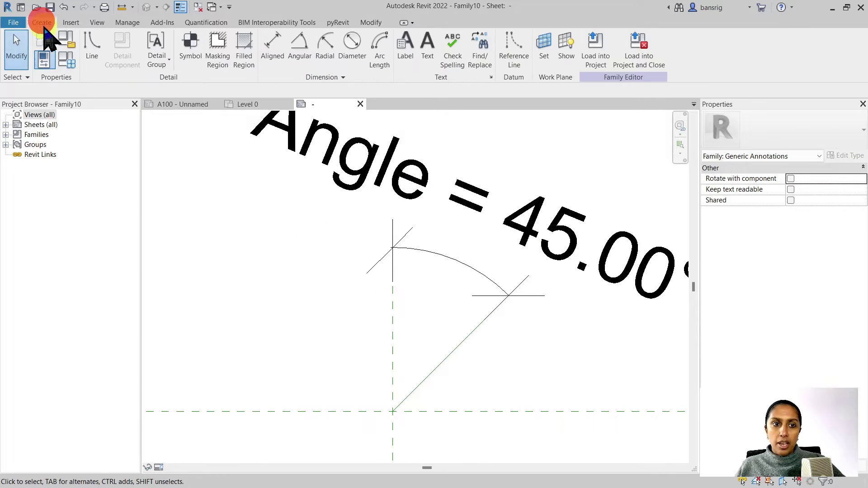
{"action": "left_click", "coordinate": [92, 49]}
{"action": "left_click", "coordinate": [393, 411]}
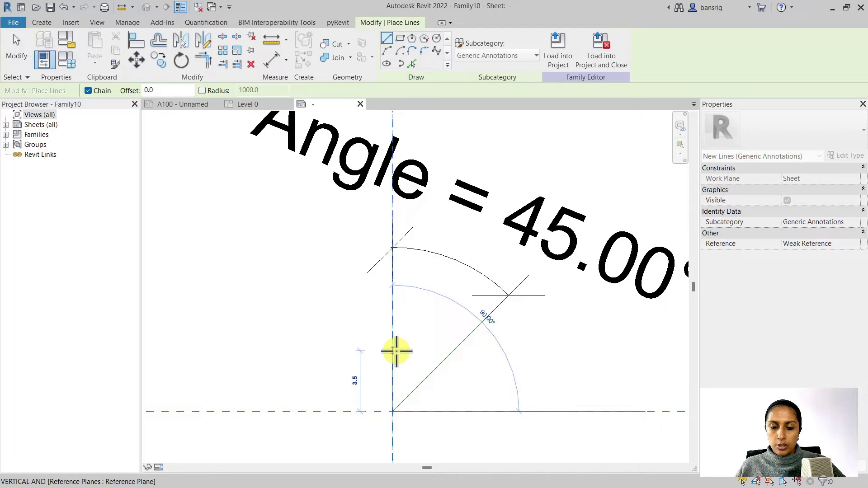
{"action": "type", "text": "10"}
{"action": "key", "text": "Return"}
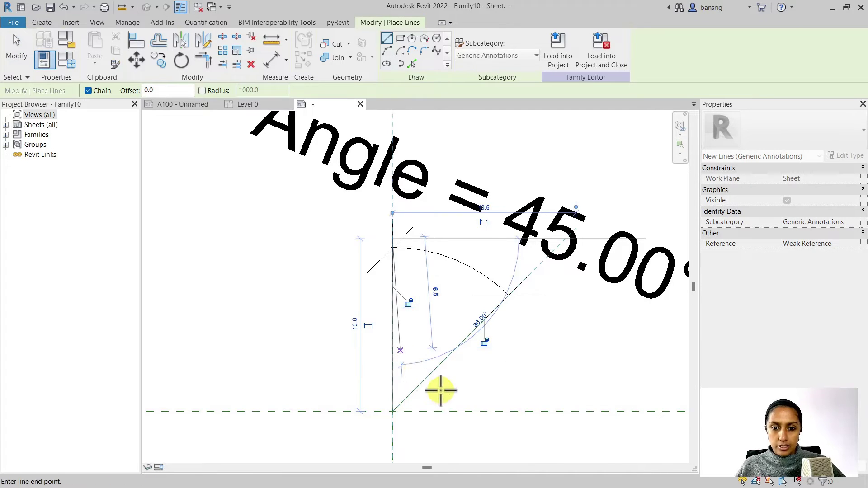
{"action": "middle_click_drag", "start_coordinate": [439, 434], "coordinate": [433, 401]}
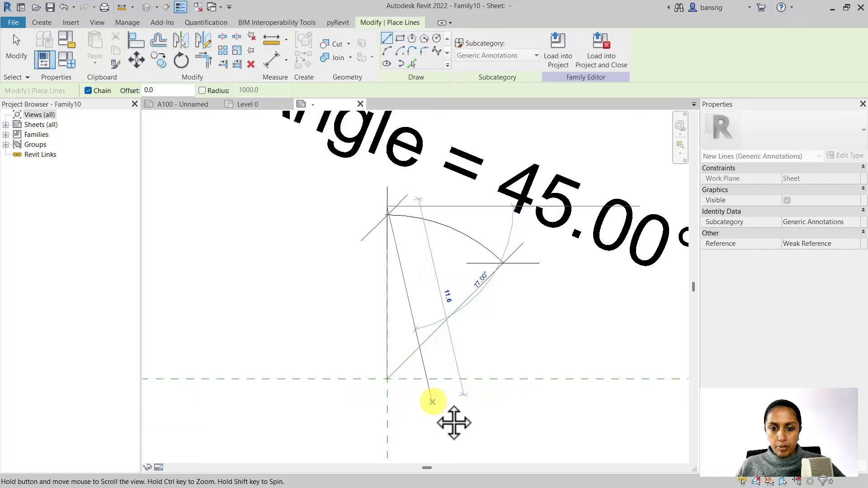
{"action": "type", "text": "12"}
{"action": "key", "text": "Return"}
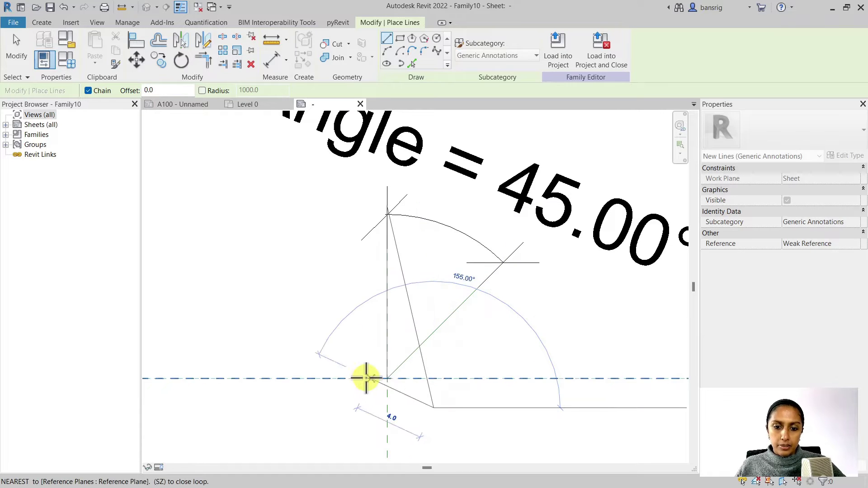
{"action": "key", "text": "Escape"}
{"action": "key", "text": "Escape"}
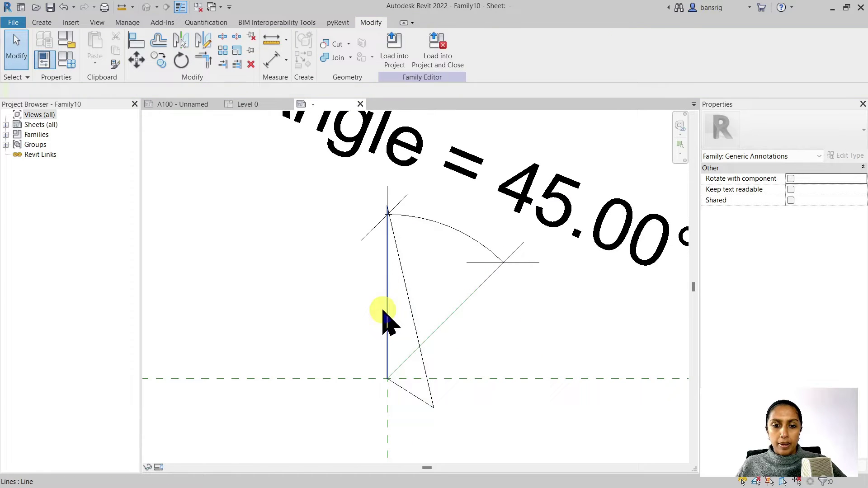
Mirror a copy of the lines about the vertical reference plane.
{"action": "left_click", "coordinate": [388, 310]}
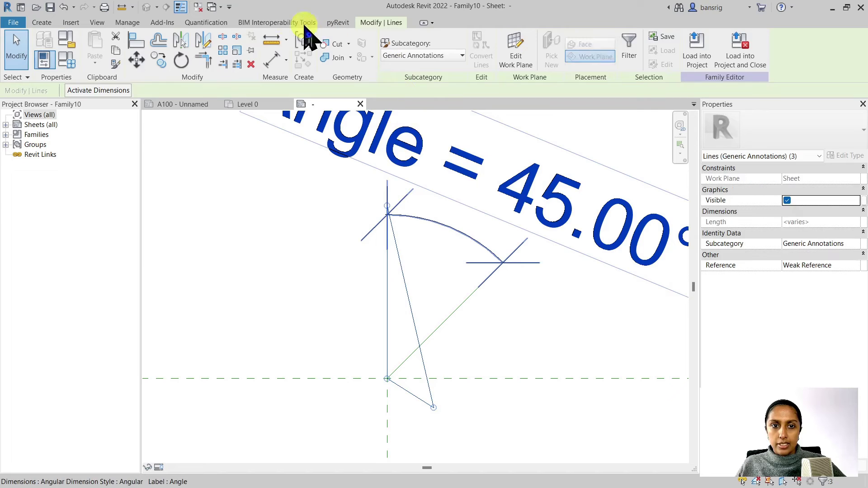
{"action": "left_click", "coordinate": [204, 42]}
{"action": "left_click", "coordinate": [387, 194]}
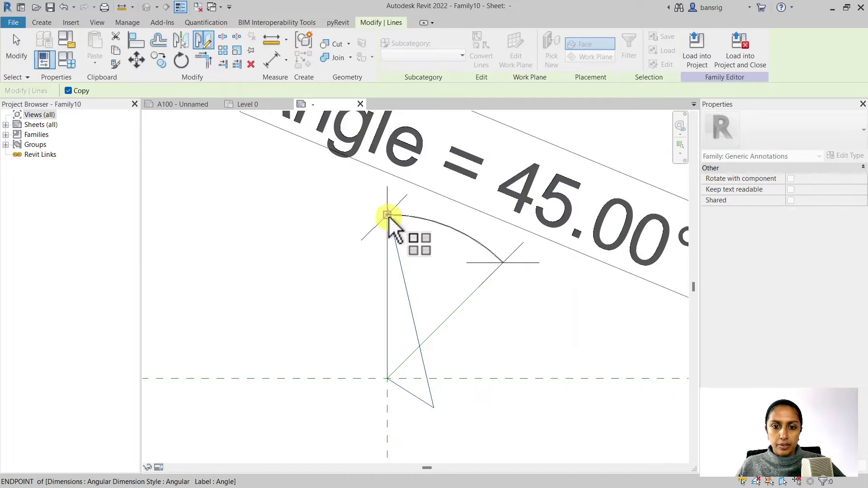
{"action": "left_click", "coordinate": [389, 343]}
{"action": "key", "text": "Escape"}
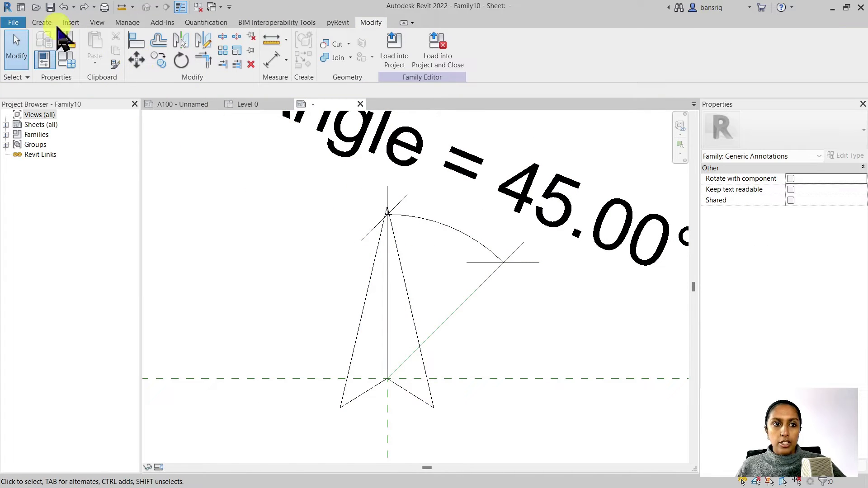
{"action": "left_click", "coordinate": [41, 22]}
Fill the arrowhead's left half with a solid black filled region picked from its lines.
{"action": "left_click", "coordinate": [244, 49]}
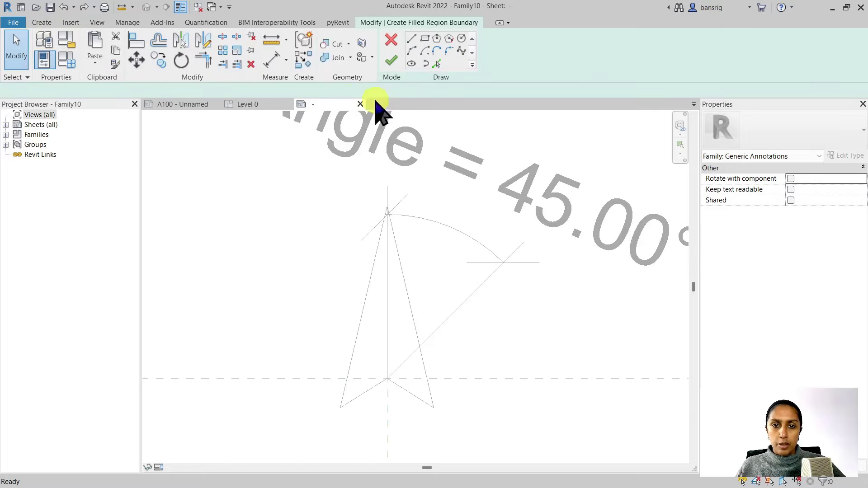
{"action": "left_click", "coordinate": [436, 63]}
{"action": "left_click", "coordinate": [369, 295]}
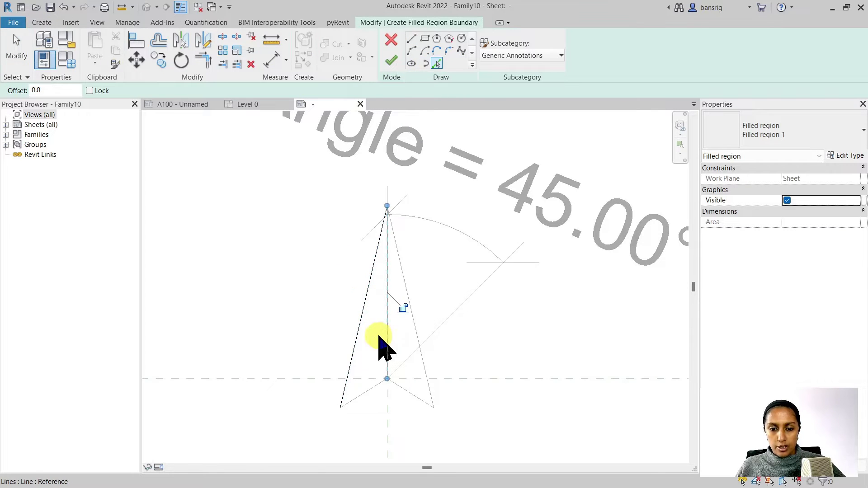
{"action": "left_click", "coordinate": [367, 392]}
{"action": "left_click", "coordinate": [845, 156]}
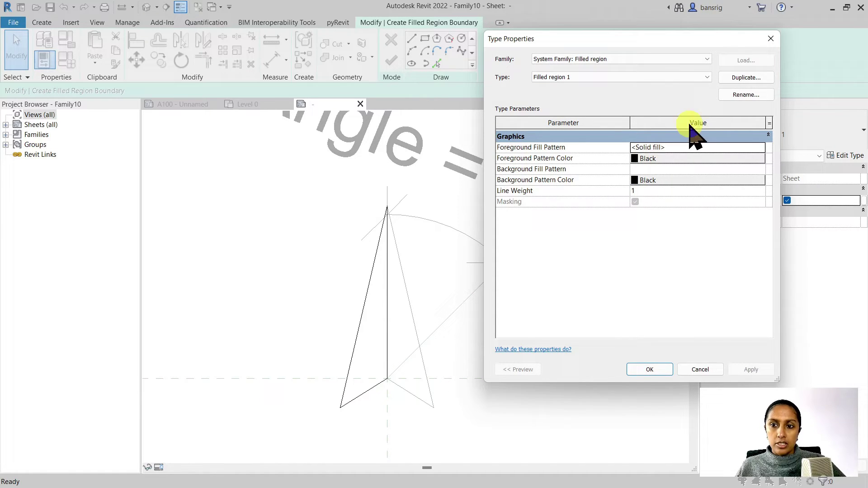
{"action": "left_click", "coordinate": [742, 79]}
{"action": "key", "text": "Return"}
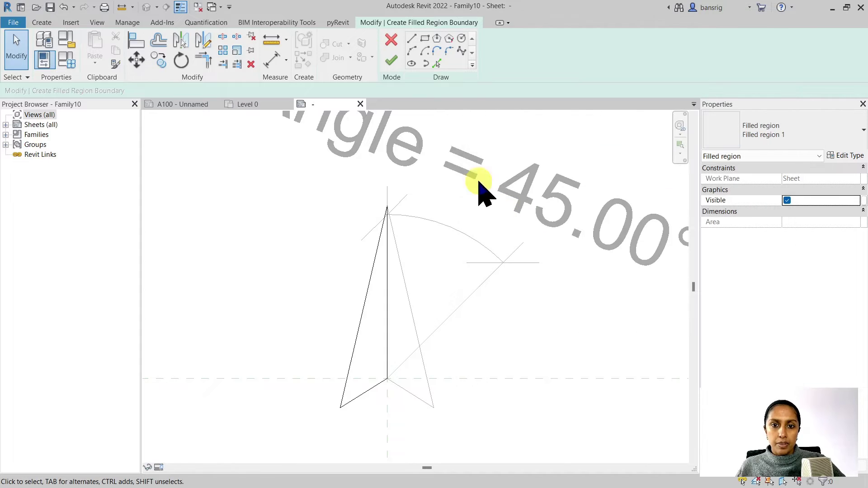
{"action": "left_click", "coordinate": [392, 62]}
{"action": "left_click", "coordinate": [213, 228]}
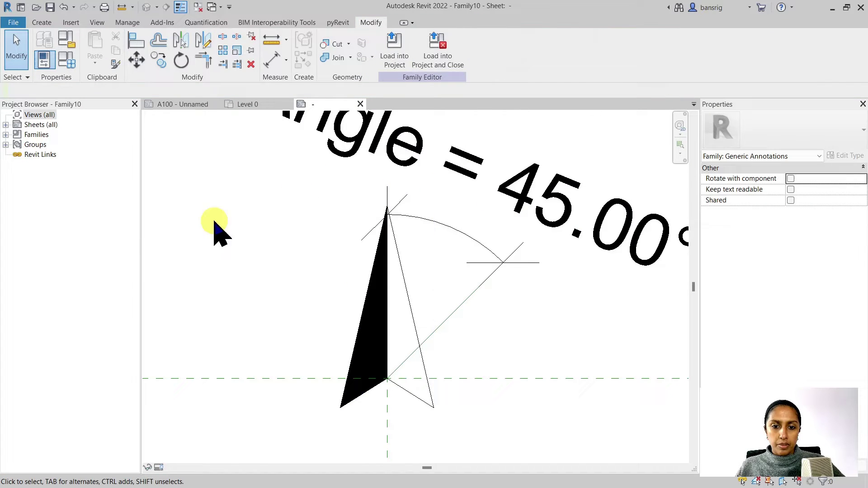
Set the Angle parameter back to 0 in Family Types.
{"action": "scroll", "coordinate": [226, 274], "scroll_direction": "down", "scroll_amount": 1}
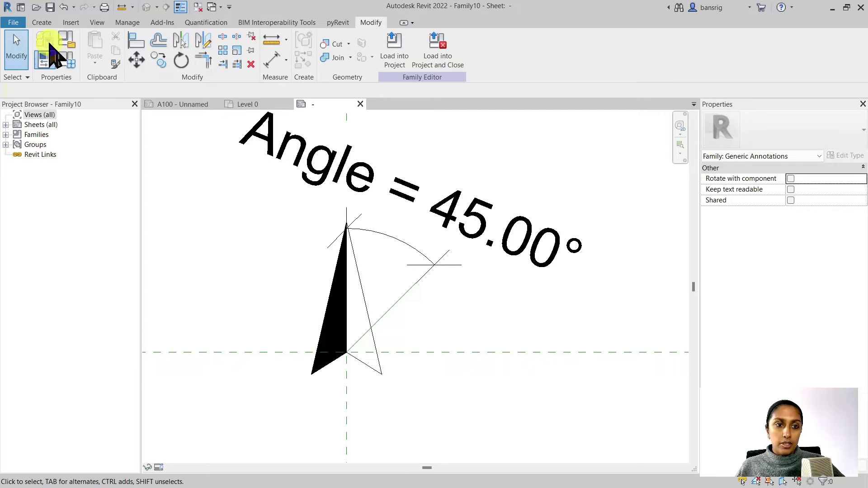
{"action": "left_click", "coordinate": [67, 61]}
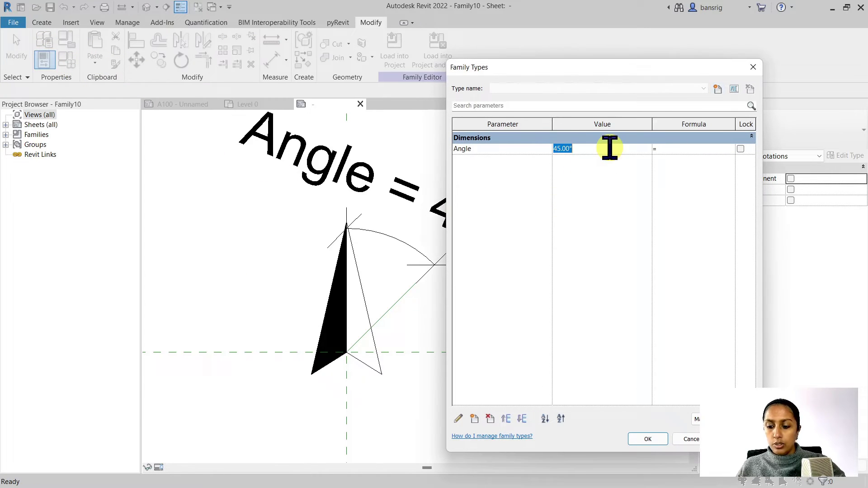
{"action": "type", "text": "0"}
{"action": "left_click", "coordinate": [653, 443]}
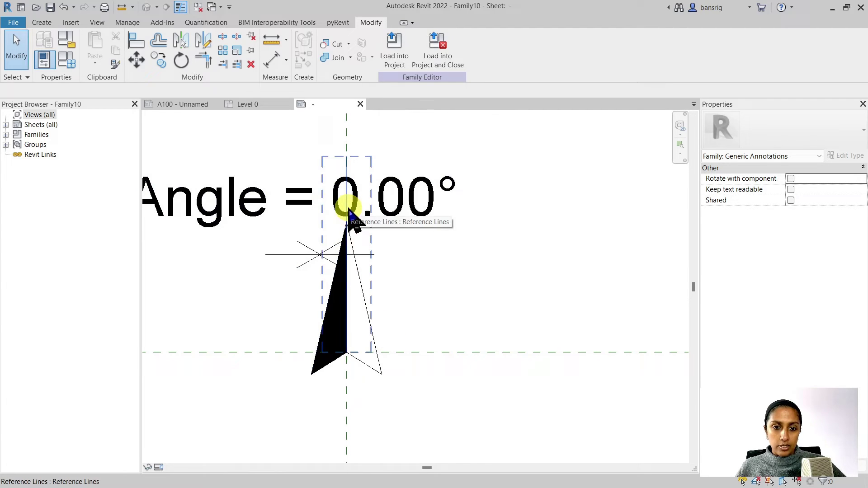
Window-select the arrow and filter out Reference Lines from the selection.
{"action": "left_click_drag", "start_coordinate": [264, 137], "coordinate": [439, 420]}
{"action": "left_click", "coordinate": [512, 57]}
{"action": "left_click", "coordinate": [428, 165]}
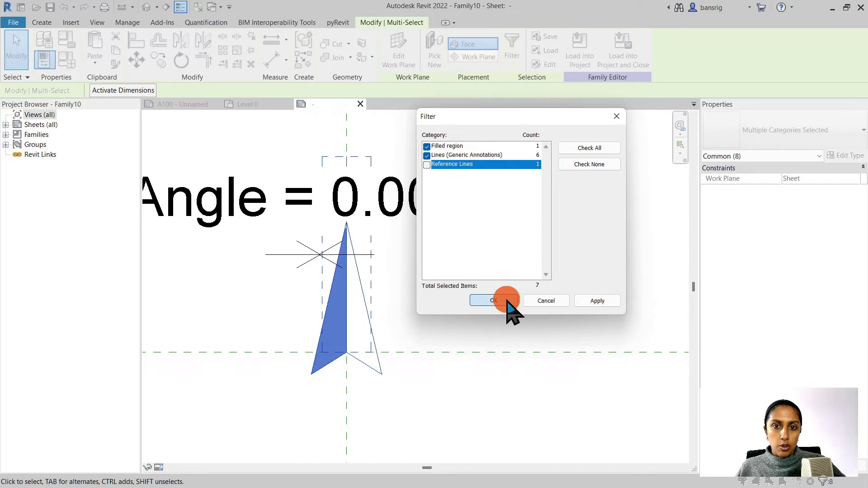
Host the arrow on the diagonal reference line as its work plane.
{"action": "left_click", "coordinate": [493, 300]}
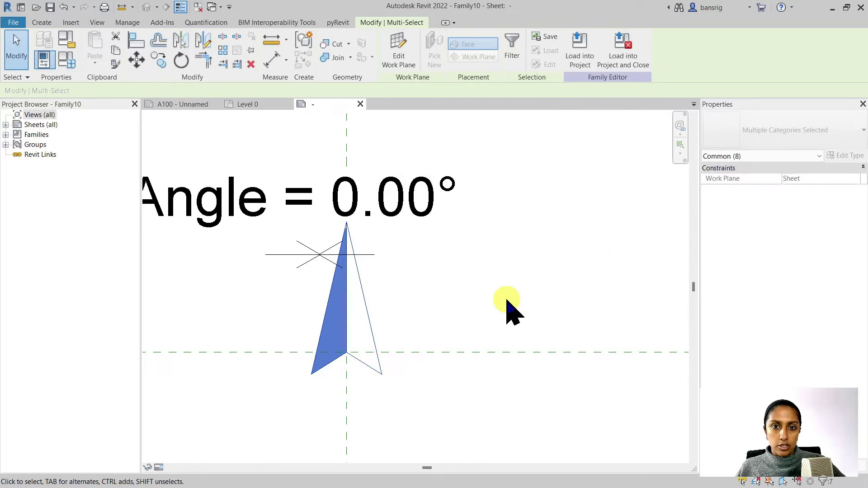
{"action": "left_click", "coordinate": [397, 49]}
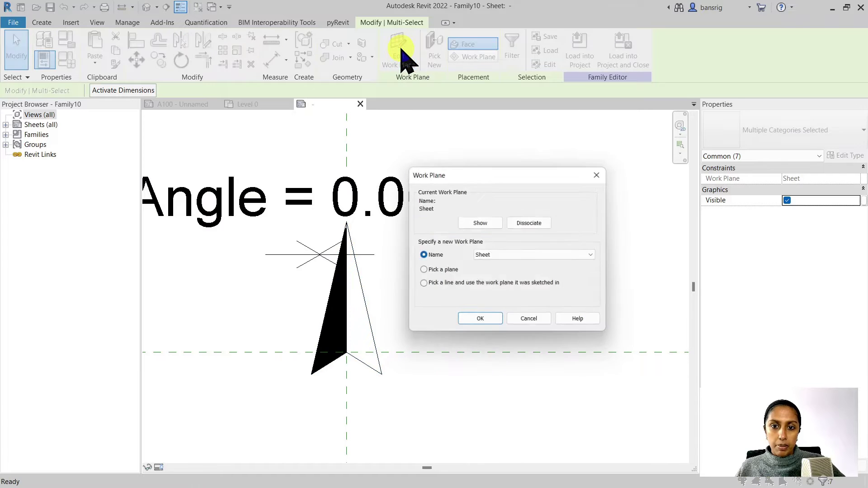
{"action": "left_click", "coordinate": [480, 322]}
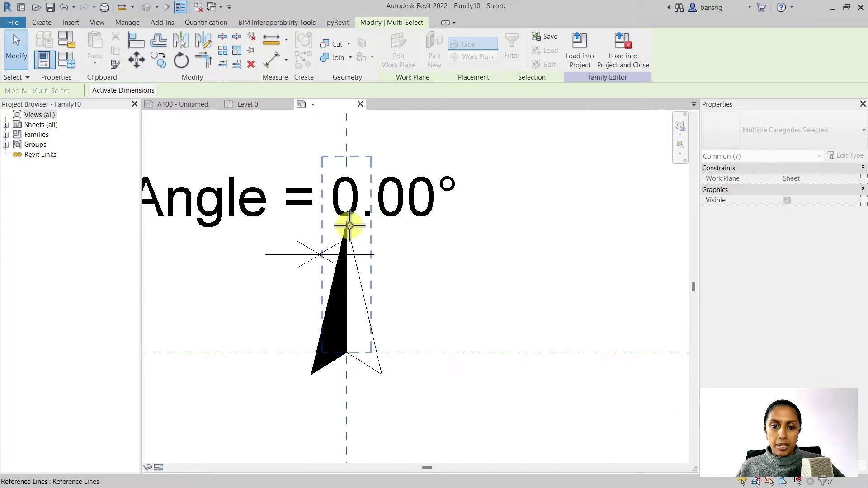
{"action": "left_click", "coordinate": [350, 224]}
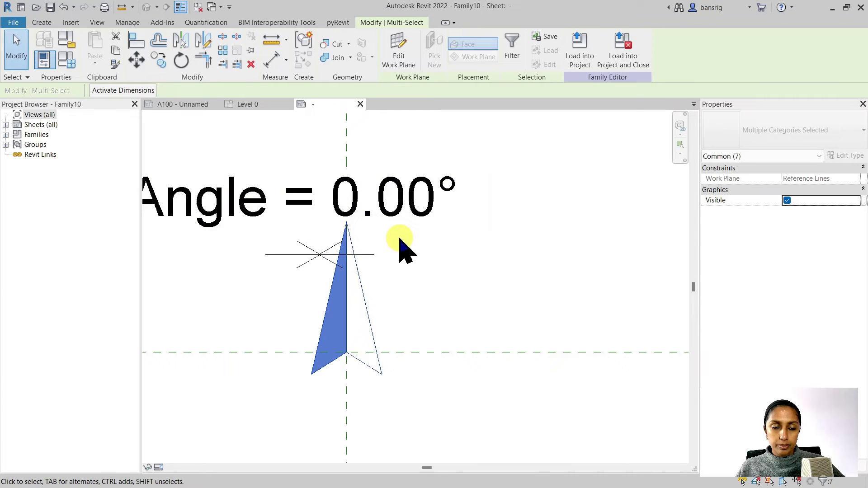
Set the Angle parameter to 45 in Family Types to rotate the arrow.
{"action": "left_click", "coordinate": [68, 60]}
{"action": "left_click", "coordinate": [589, 149]}
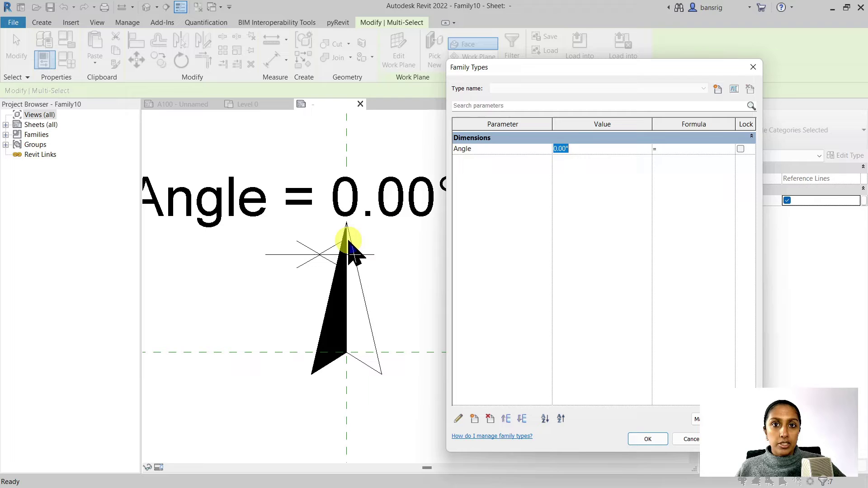
{"action": "type", "text": "45"}
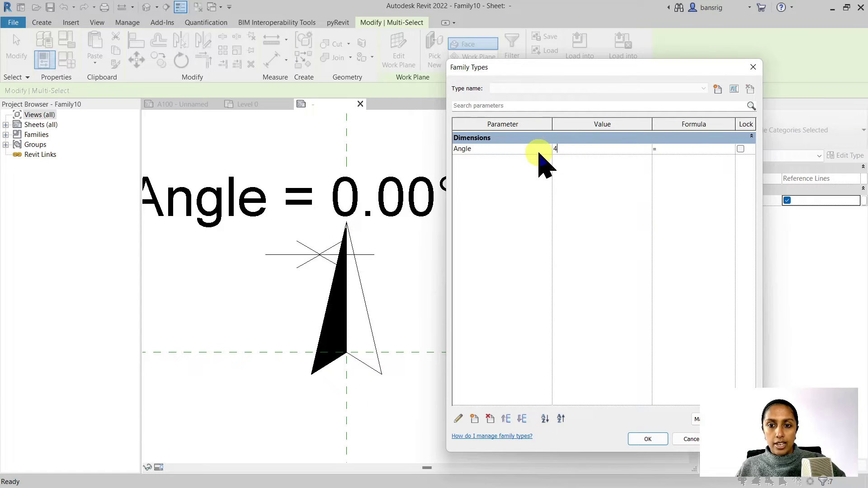
{"action": "left_click", "coordinate": [651, 441]}
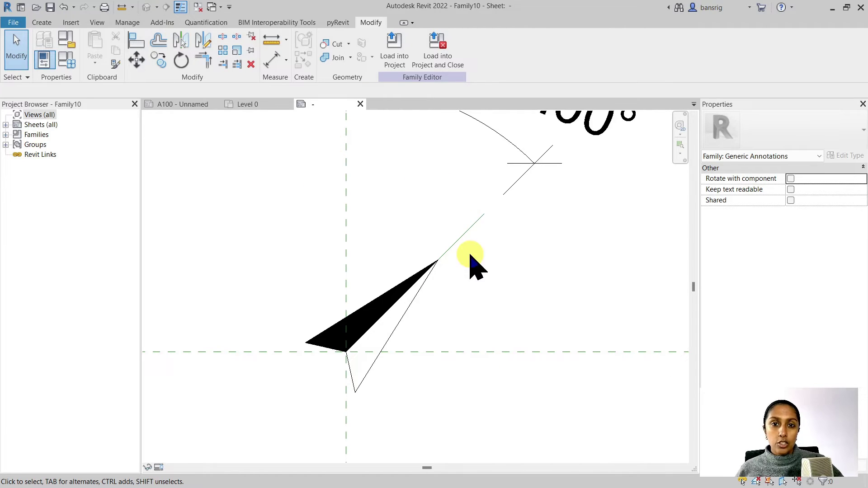
Start a new family from Metric Generic Annotation.rft and delete its default note.
{"action": "left_click", "coordinate": [13, 22]}
{"action": "mouse_move", "coordinate": [74, 68]}
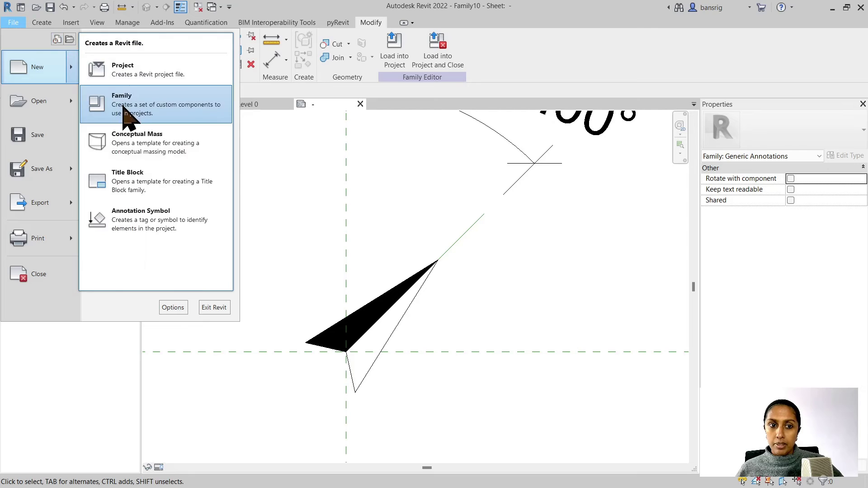
{"action": "left_click", "coordinate": [120, 95]}
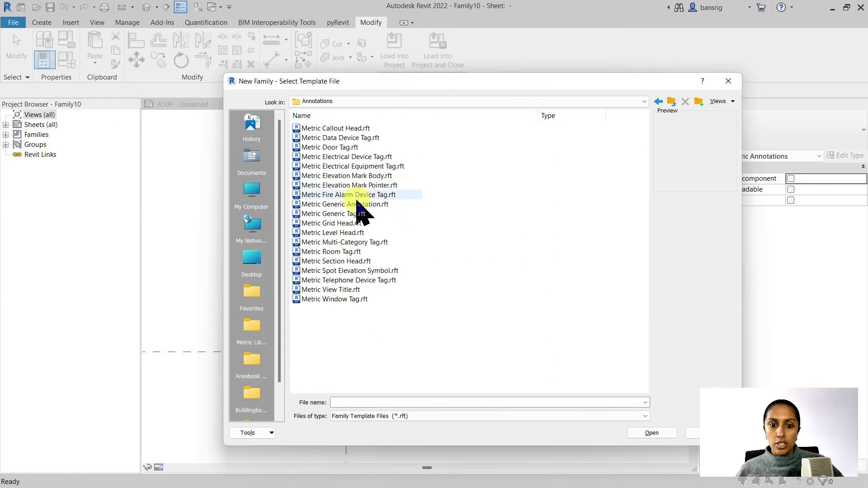
{"action": "left_click", "coordinate": [359, 205]}
{"action": "left_click", "coordinate": [660, 433]}
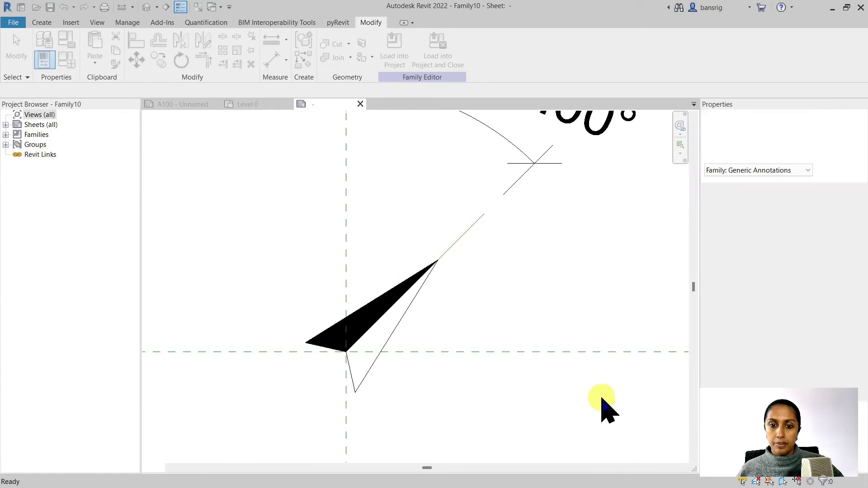
{"action": "left_click", "coordinate": [437, 267]}
{"action": "key", "text": "Delete"}
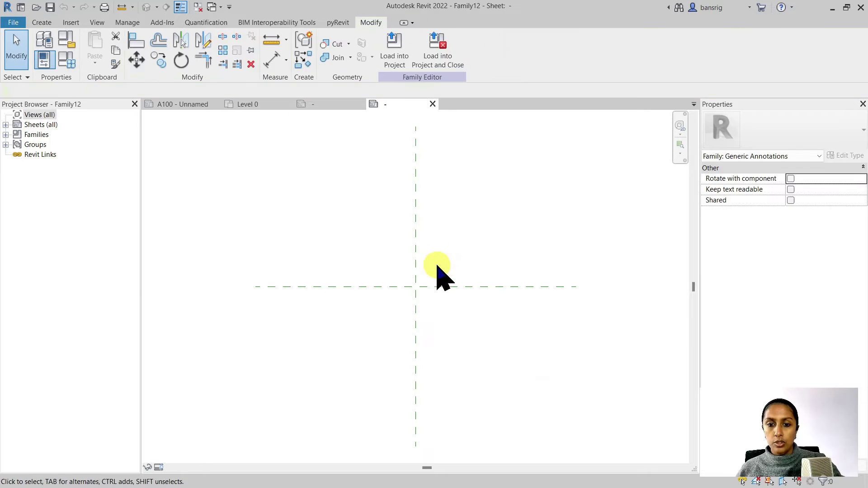
{"action": "scroll", "coordinate": [435, 278], "scroll_direction": "up", "scroll_amount": 3}
Add a text note 'N' at the reference plane intersection.
{"action": "left_click", "coordinate": [40, 22]}
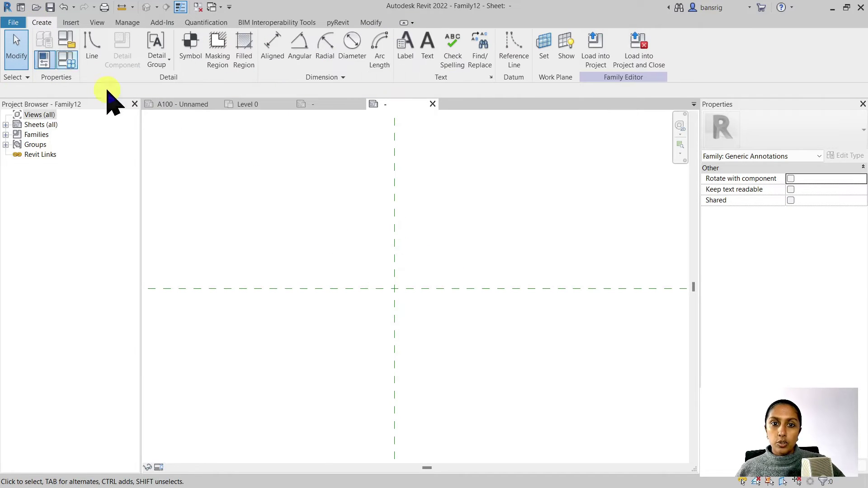
{"action": "left_click", "coordinate": [425, 45]}
{"action": "left_click", "coordinate": [391, 285]}
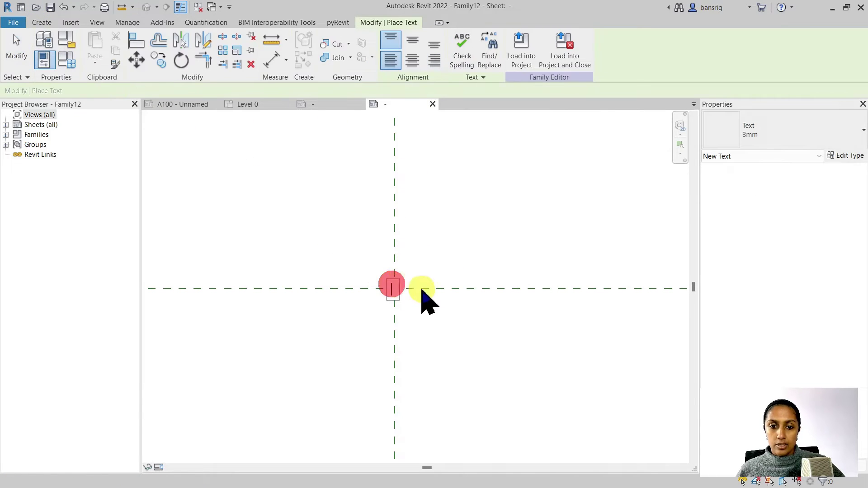
{"action": "key", "text": "Escape"}
{"action": "key", "text": "Escape"}
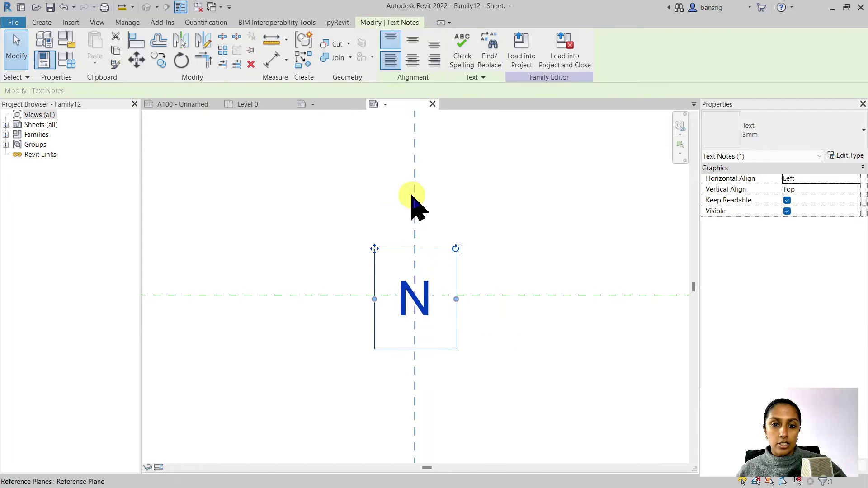
{"action": "left_click", "coordinate": [578, 370]}
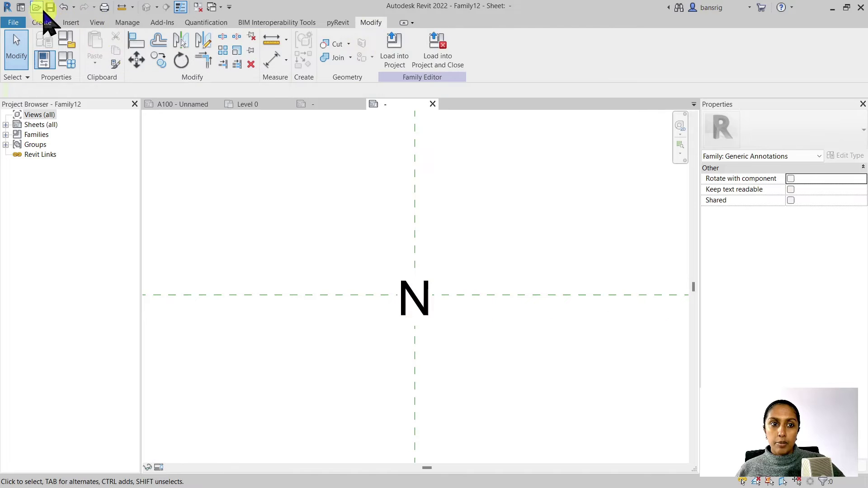
Save the annotation family as N.rfa.
{"action": "left_click", "coordinate": [49, 7]}
{"action": "type", "text": "N"}
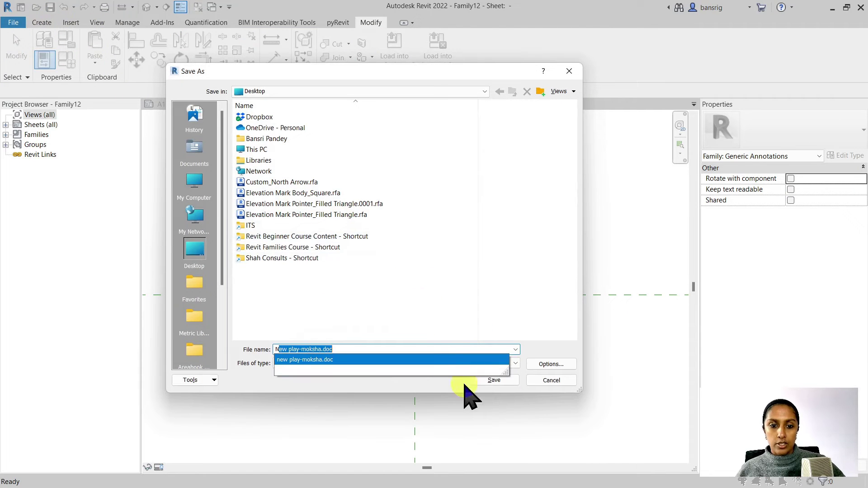
{"action": "key", "text": "Delete"}
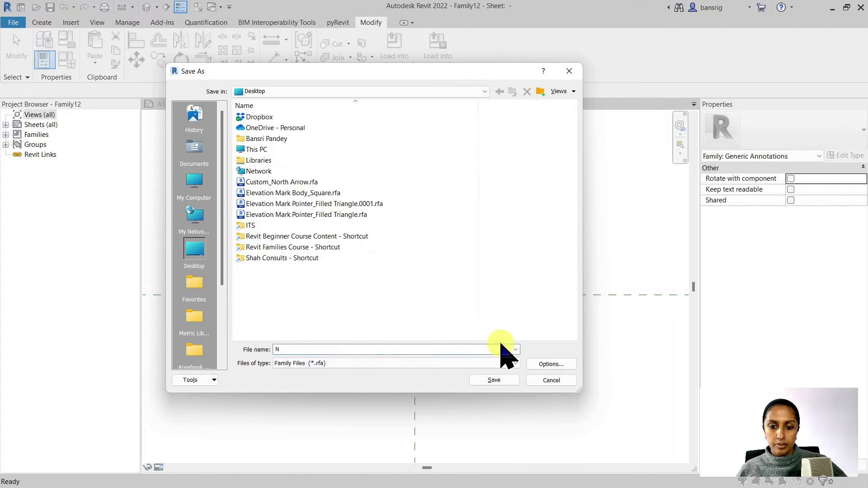
{"action": "left_click", "coordinate": [495, 380]}
Load the N family into Family10 and place it beside the arrow tip.
{"action": "left_click", "coordinate": [408, 55]}
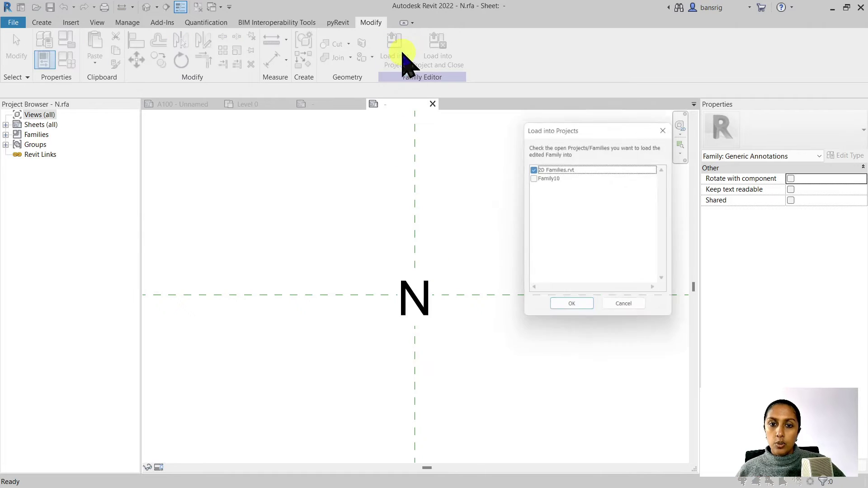
{"action": "left_click", "coordinate": [534, 178]}
{"action": "left_click", "coordinate": [565, 312]}
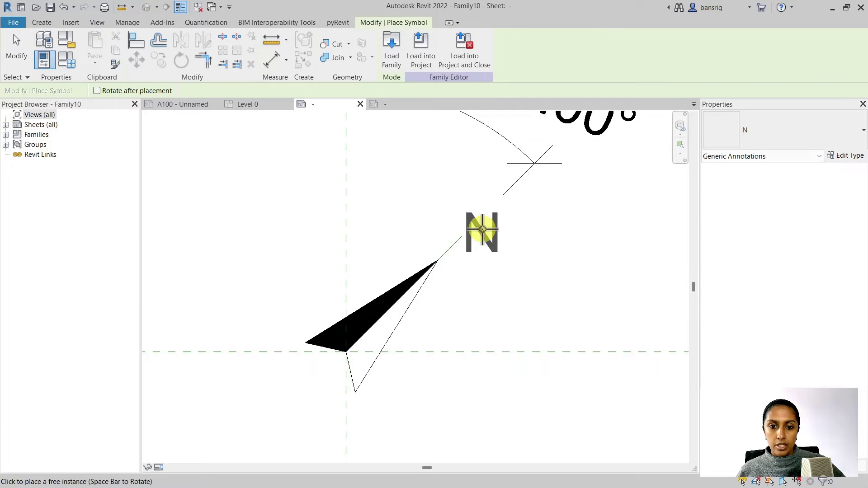
{"action": "left_click", "coordinate": [507, 254]}
{"action": "key", "text": "Escape"}
{"action": "scroll", "coordinate": [520, 280], "scroll_direction": "down", "scroll_amount": 1}
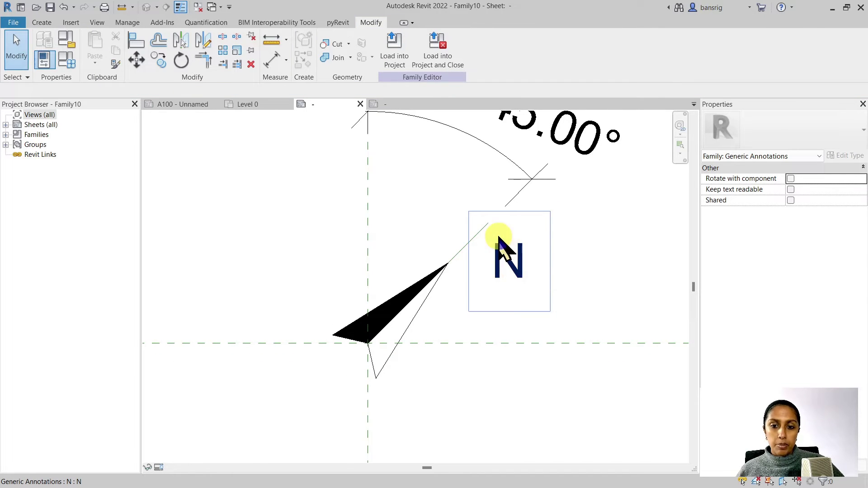
{"action": "key", "text": "Escape"}
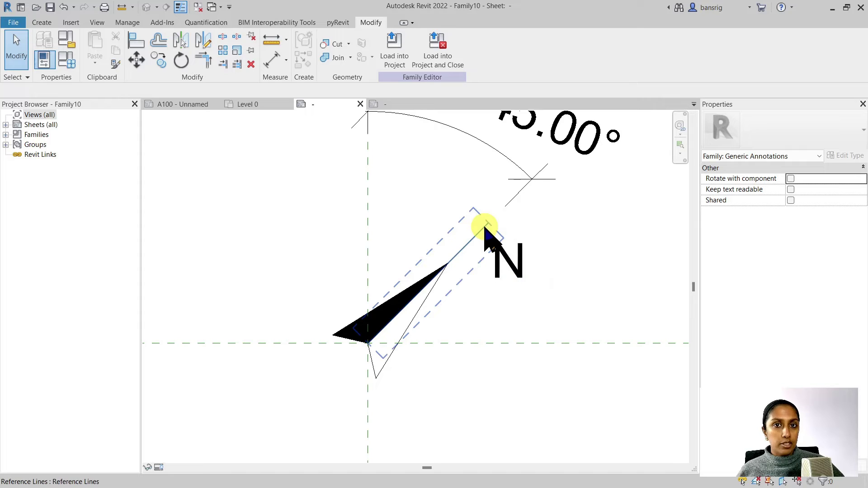
Isolate the N symbol together with the diagonal reference line.
{"action": "left_click", "coordinate": [509, 270]}
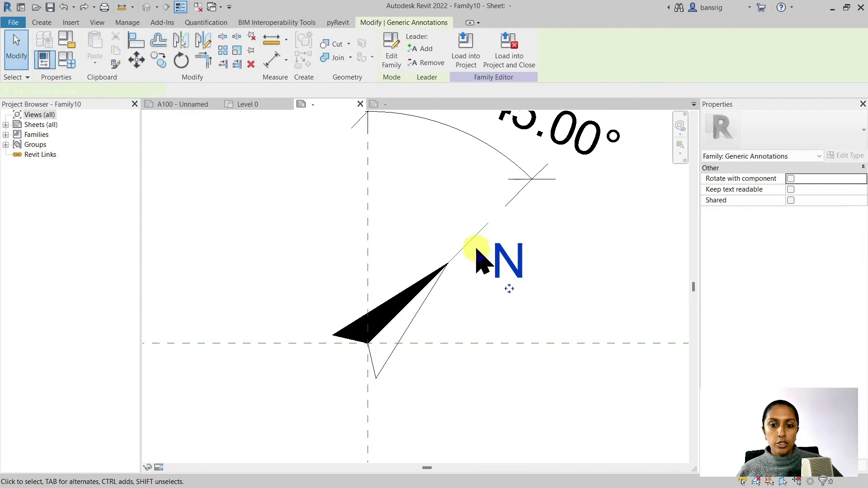
{"action": "left_click", "coordinate": [469, 237], "text": "ctrl"}
{"action": "left_click", "coordinate": [158, 464]}
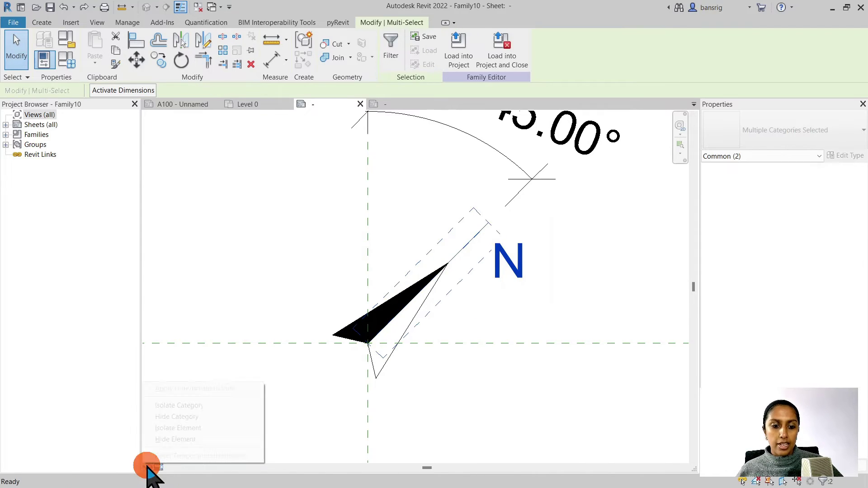
{"action": "left_click", "coordinate": [174, 426]}
Align N's horizontal and vertical references to the reference line's endpoint and lock both.
{"action": "left_click", "coordinate": [527, 349]}
{"action": "scroll", "coordinate": [307, 231], "scroll_direction": "up", "scroll_amount": 1}
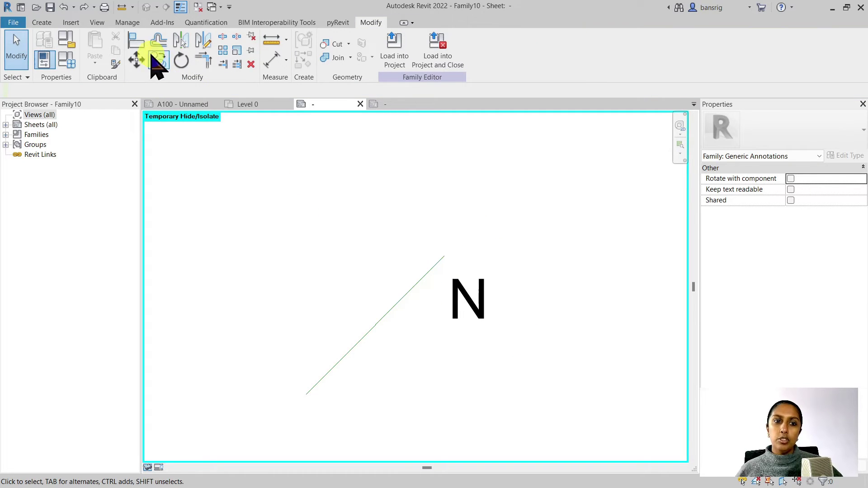
{"action": "left_click", "coordinate": [134, 41]}
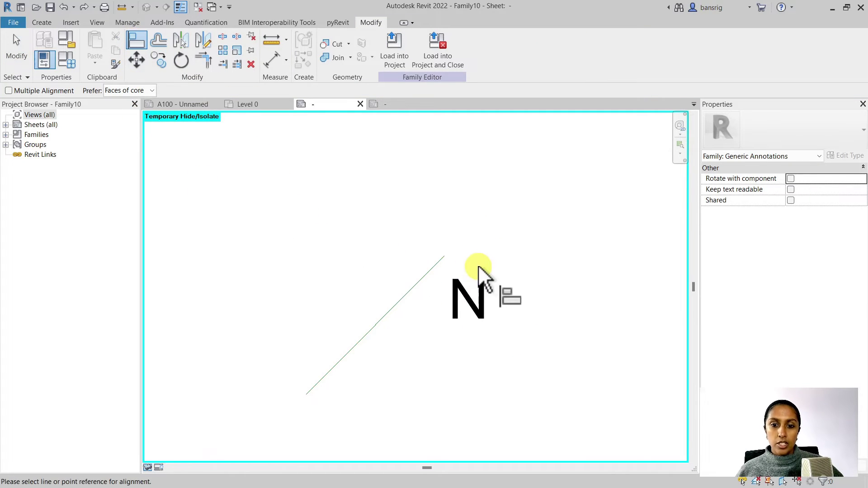
{"action": "left_click", "coordinate": [447, 254]}
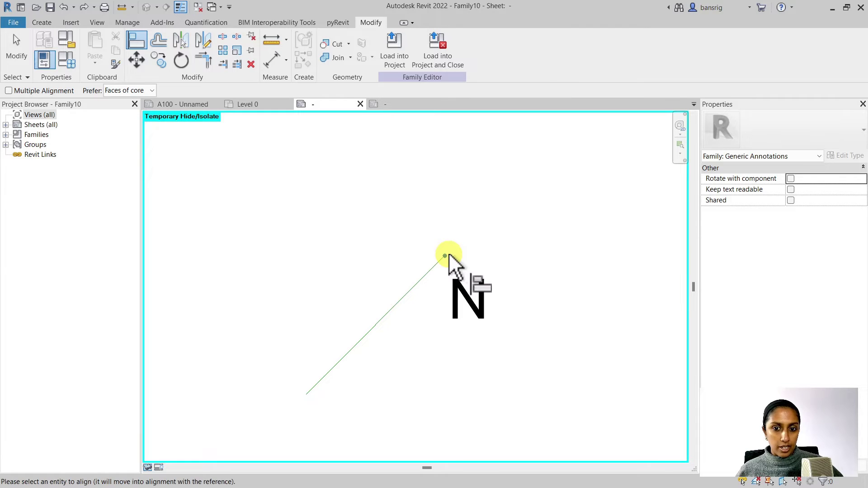
{"action": "left_click", "coordinate": [450, 295]}
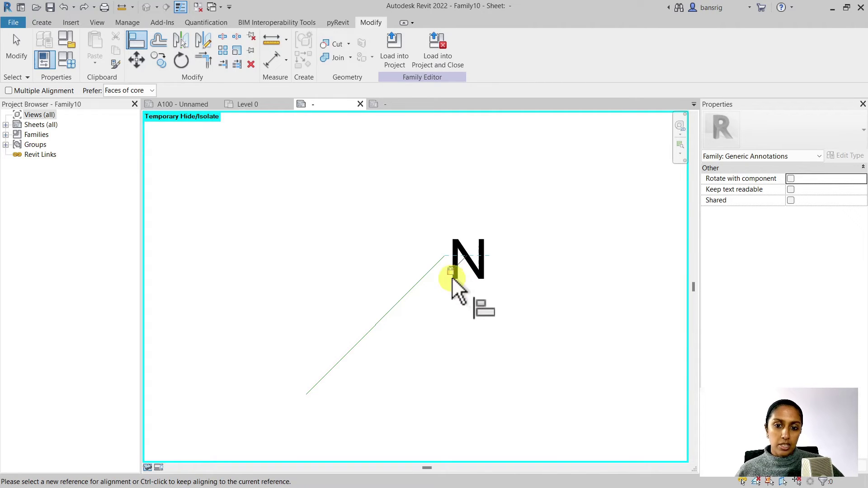
{"action": "left_click", "coordinate": [444, 257]}
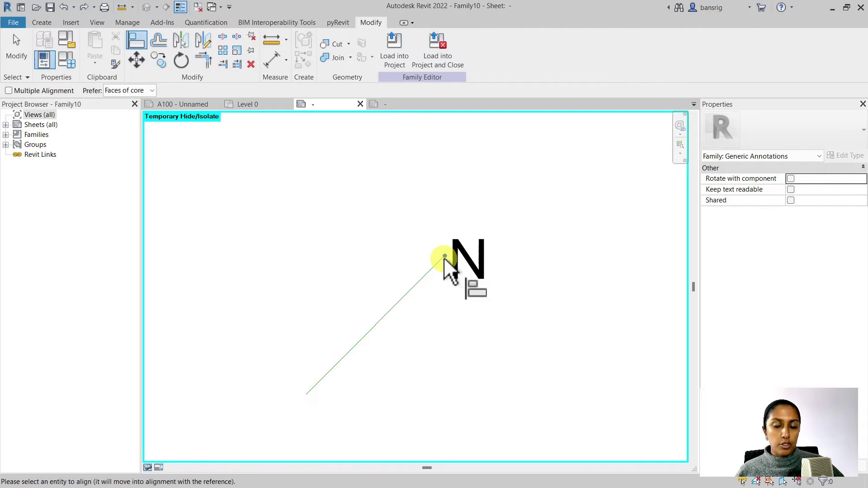
{"action": "left_click", "coordinate": [465, 269]}
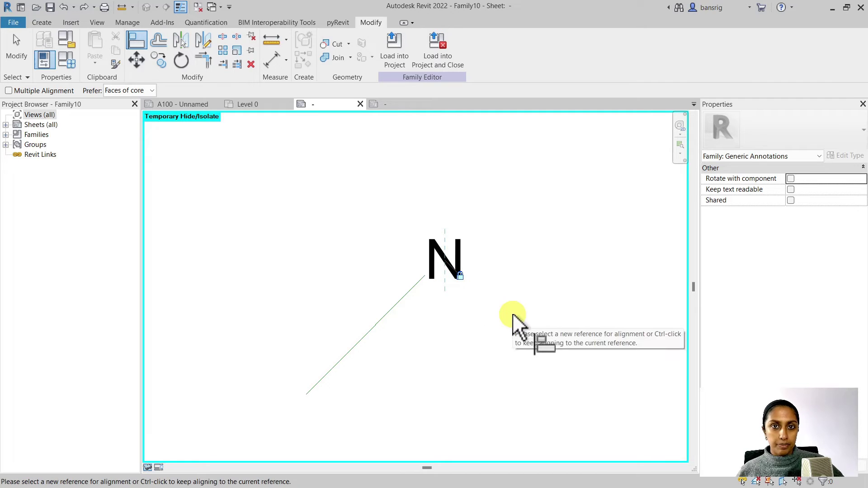
{"action": "key", "text": "Escape"}
{"action": "key", "text": "Escape"}
Restore the hidden elements and flex the arrow to an Angle of 30.
{"action": "left_click", "coordinate": [148, 468]}
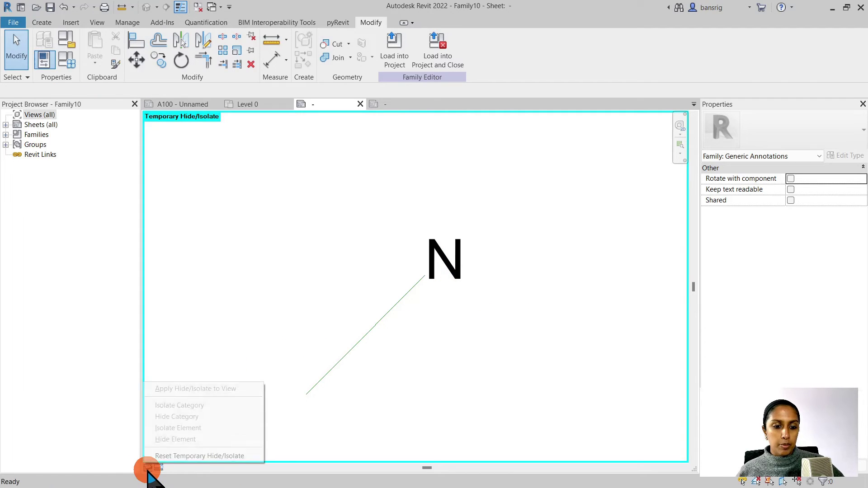
{"action": "left_click", "coordinate": [174, 456]}
{"action": "scroll", "coordinate": [537, 355], "scroll_direction": "down", "scroll_amount": 2}
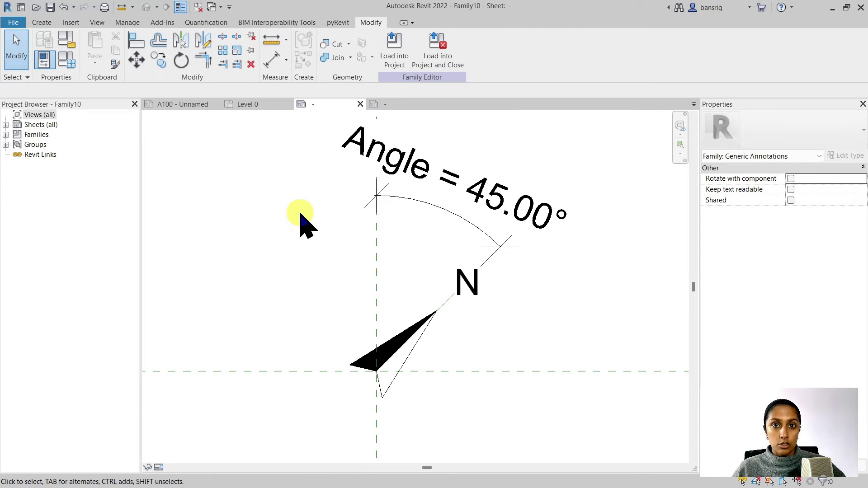
{"action": "left_click", "coordinate": [63, 57]}
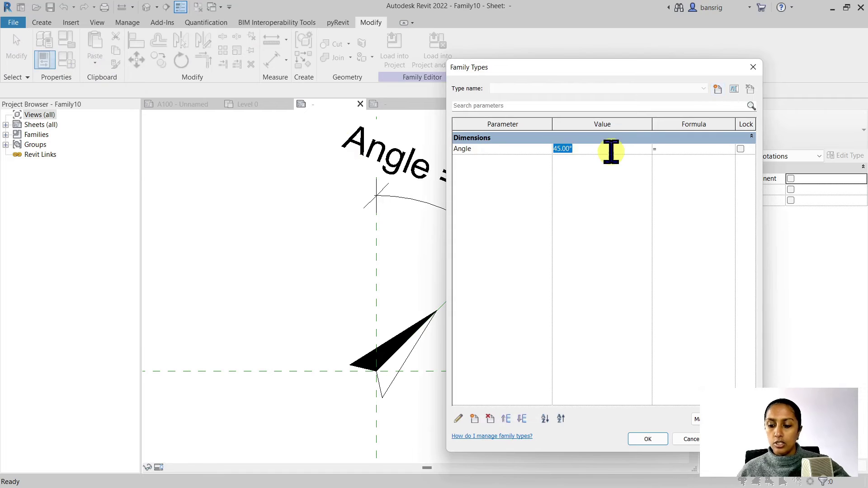
{"action": "type", "text": "30"}
{"action": "left_click", "coordinate": [638, 441]}
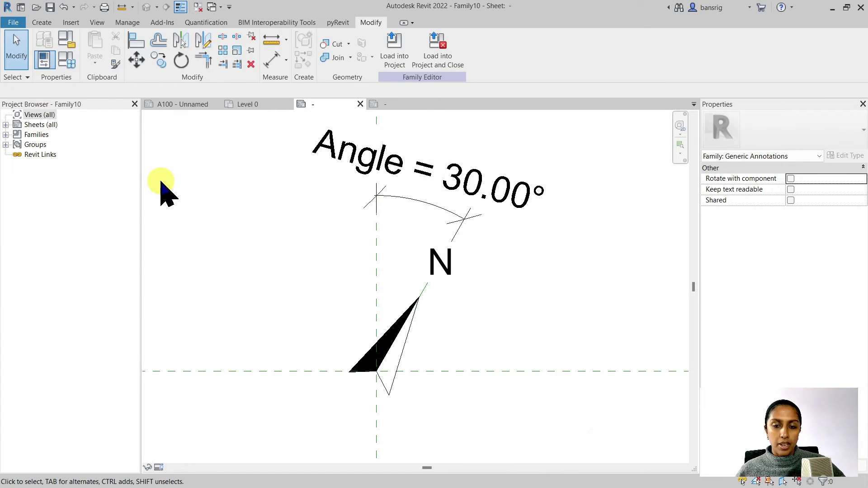
Flex the arrow's Angle to 0, then to 90.
{"action": "left_click", "coordinate": [69, 60]}
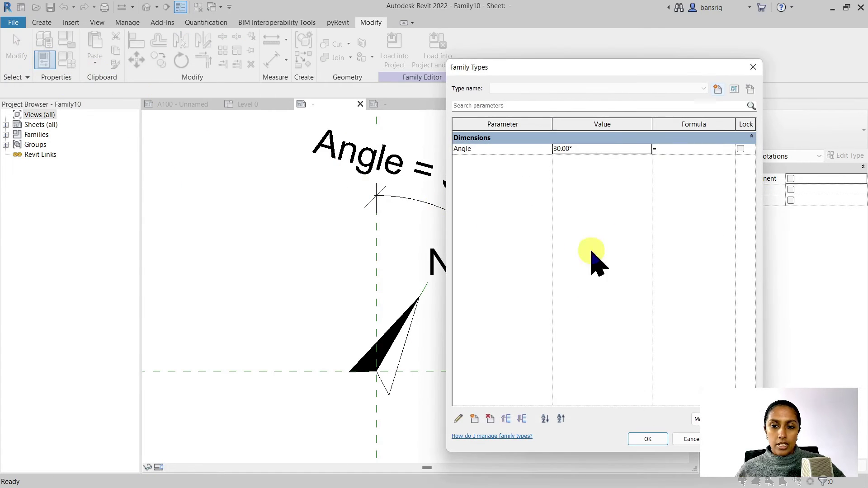
{"action": "left_click", "coordinate": [605, 148]}
{"action": "type", "text": "0"}
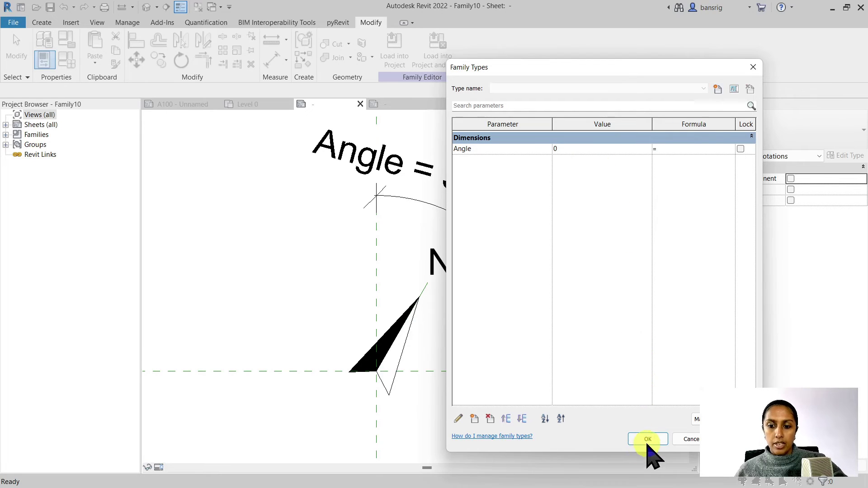
{"action": "left_click", "coordinate": [651, 438]}
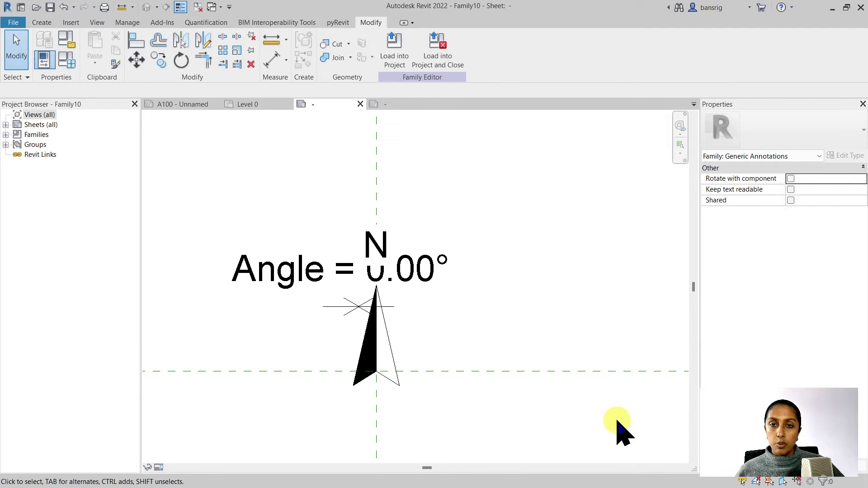
{"action": "left_click", "coordinate": [66, 67]}
{"action": "left_click", "coordinate": [595, 148]}
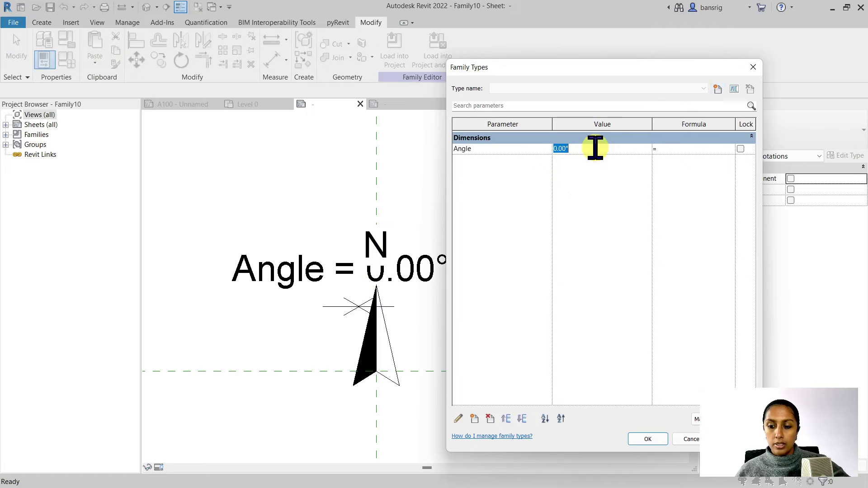
{"action": "type", "text": "90"}
{"action": "left_click", "coordinate": [647, 439]}
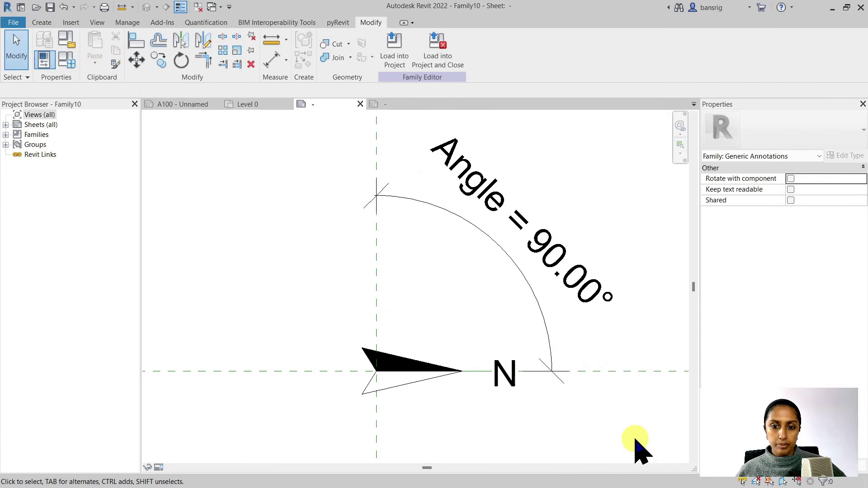
Return the Angle to 45 and open Save As for the north arrow family.
{"action": "left_click", "coordinate": [65, 68]}
{"action": "left_click", "coordinate": [590, 149]}
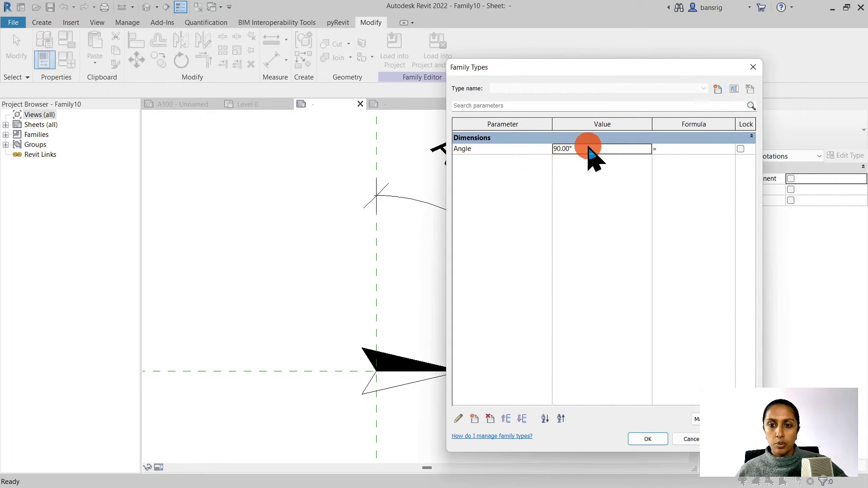
{"action": "type", "text": "45"}
{"action": "left_click", "coordinate": [647, 439]}
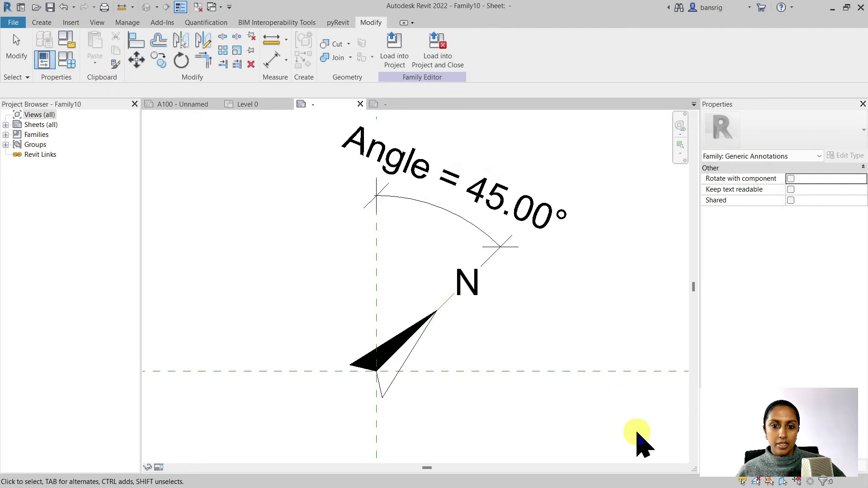
{"action": "left_click", "coordinate": [50, 6]}
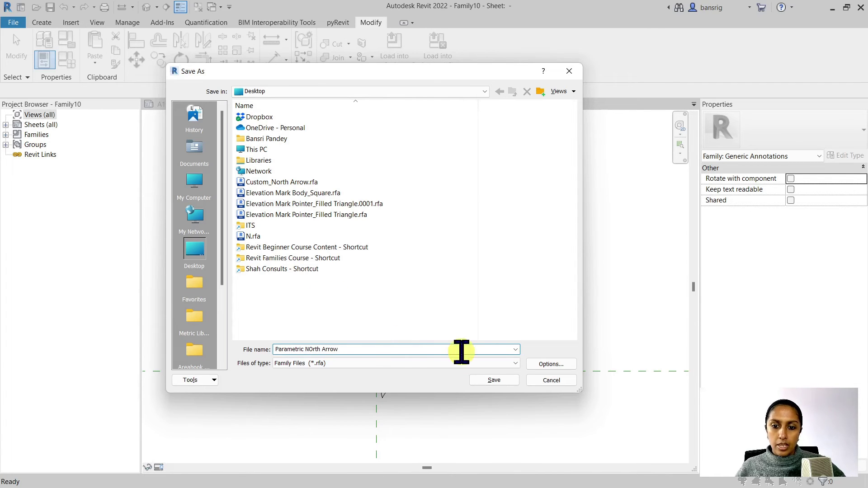
Save as Parametric NOrth Arrow.rfa and load it into 2D Families.rvt.
{"action": "left_click", "coordinate": [497, 381]}
{"action": "left_click", "coordinate": [394, 48]}
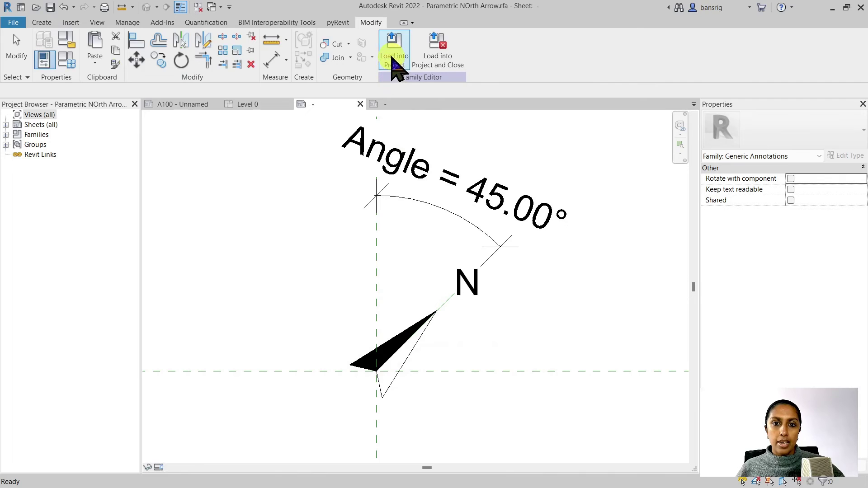
{"action": "left_click", "coordinate": [531, 168]}
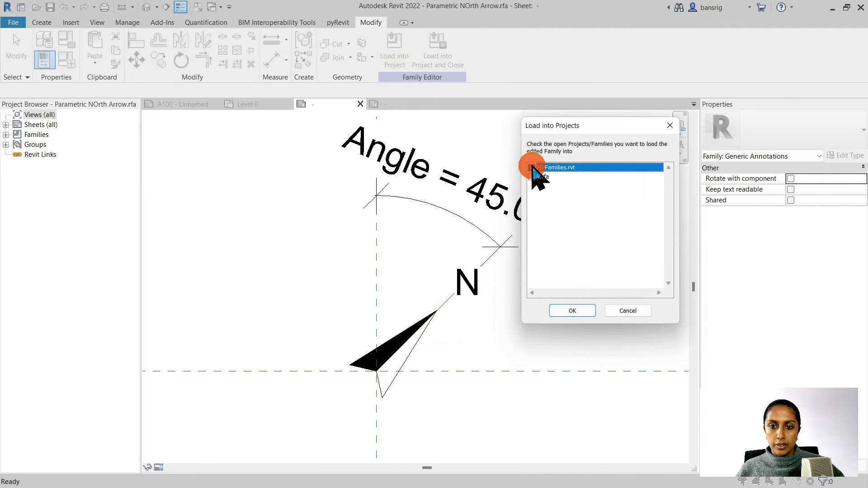
{"action": "left_click", "coordinate": [574, 311]}
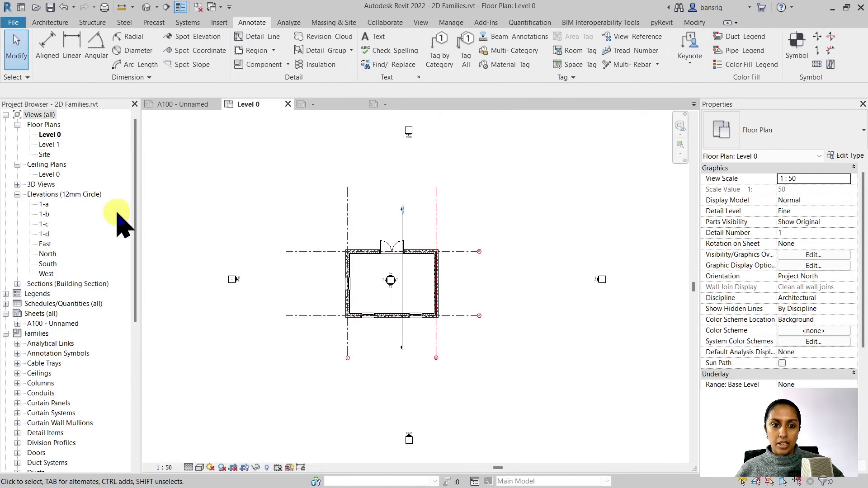
Open sheet A100 - Unnamed and place a Parametric NOrth Arrow symbol above the revision table.
{"action": "left_click", "coordinate": [36, 315]}
{"action": "double_click", "coordinate": [38, 322]}
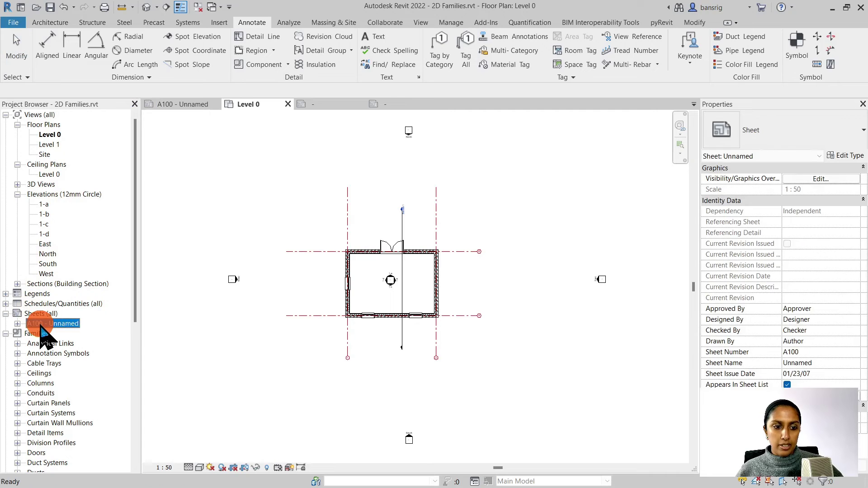
{"action": "scroll", "coordinate": [424, 293], "scroll_direction": "down", "scroll_amount": 2}
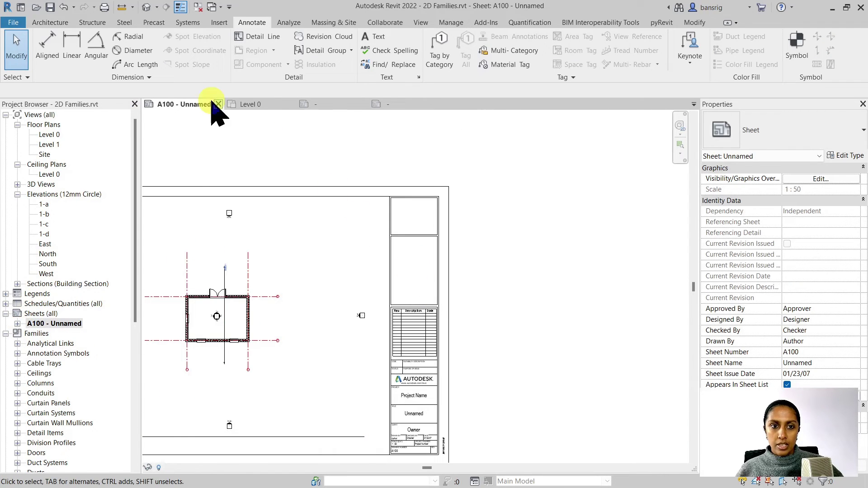
{"action": "left_click", "coordinate": [797, 50]}
{"action": "left_click", "coordinate": [800, 135]}
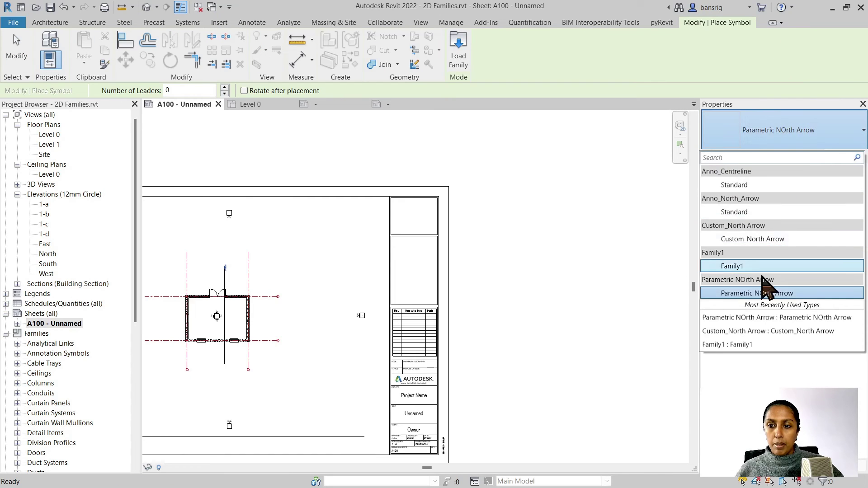
{"action": "left_click", "coordinate": [758, 294]}
{"action": "scroll", "coordinate": [374, 285], "scroll_direction": "up", "scroll_amount": 5}
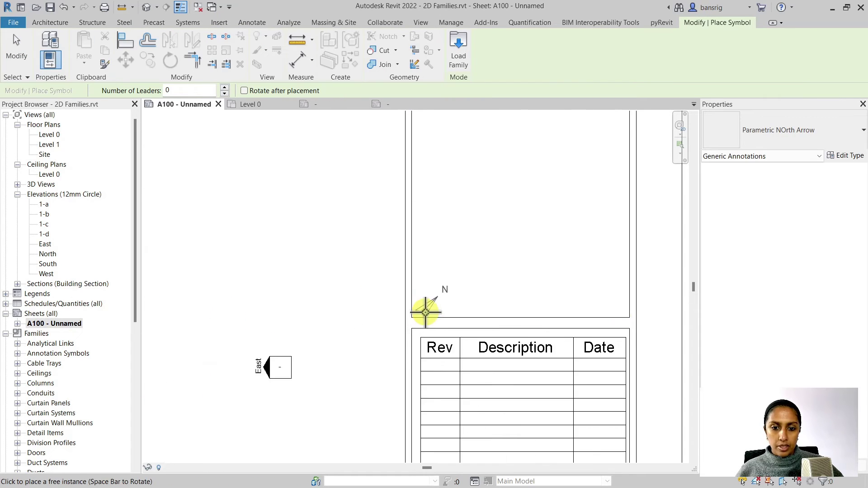
{"action": "left_click", "coordinate": [433, 285]}
{"action": "key", "text": "Escape"}
{"action": "key", "text": "Escape"}
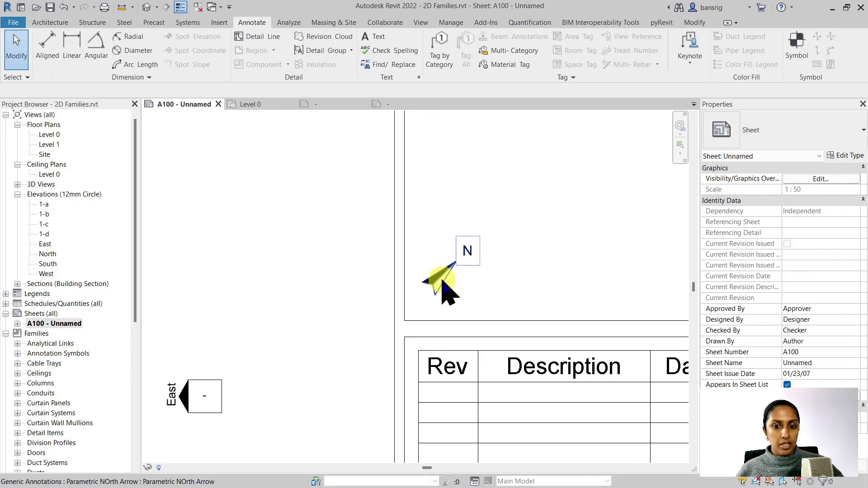
Duplicate the arrow's type as 'Parametric NOrth Arrow 23.5' with Angle 23.5.
{"action": "left_click", "coordinate": [441, 278]}
{"action": "left_click", "coordinate": [846, 156]}
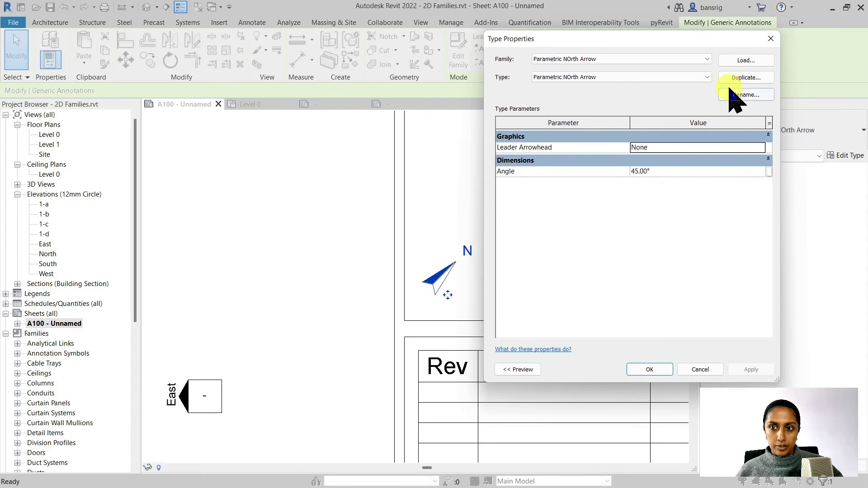
{"action": "left_click", "coordinate": [745, 78]}
{"action": "left_click", "coordinate": [723, 217]}
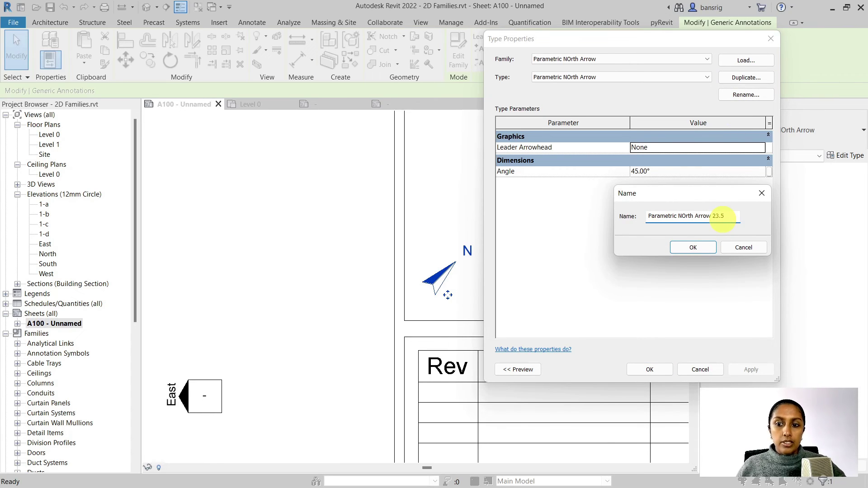
{"action": "left_click", "coordinate": [696, 248]}
{"action": "left_click", "coordinate": [669, 171]}
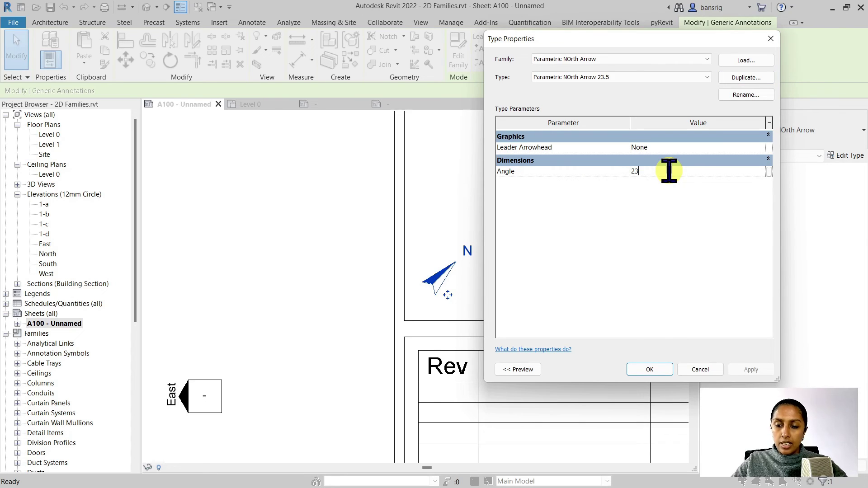
{"action": "left_click", "coordinate": [653, 370]}
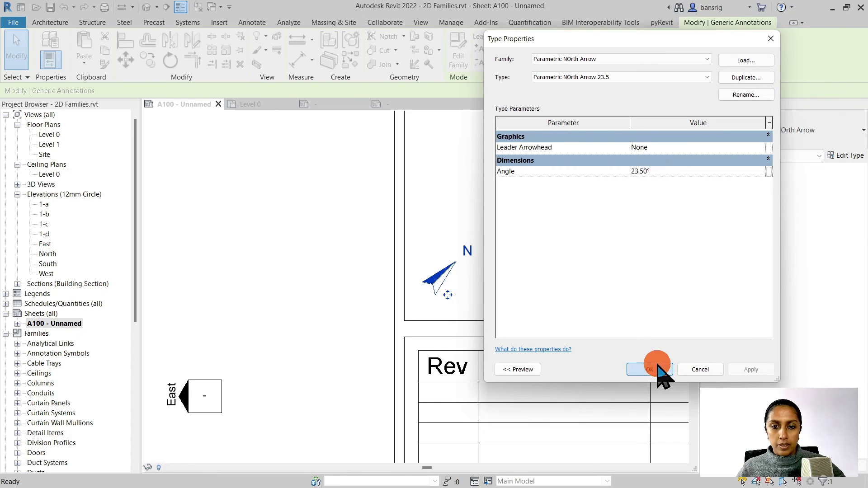
{"action": "left_click", "coordinate": [494, 195]}
{"action": "scroll", "coordinate": [494, 195], "scroll_direction": "down", "scroll_amount": 1}
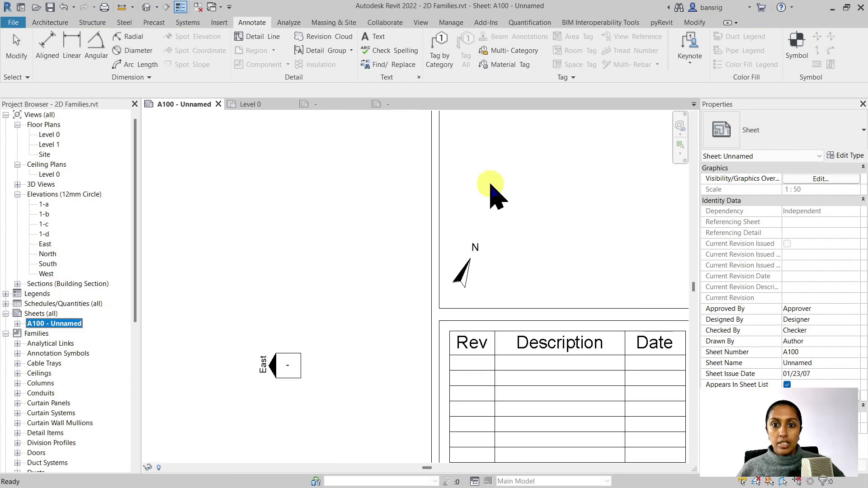
Create a new sheet A108 with the A1 title block.
{"action": "left_click", "coordinate": [420, 22]}
{"action": "left_click", "coordinate": [595, 37]}
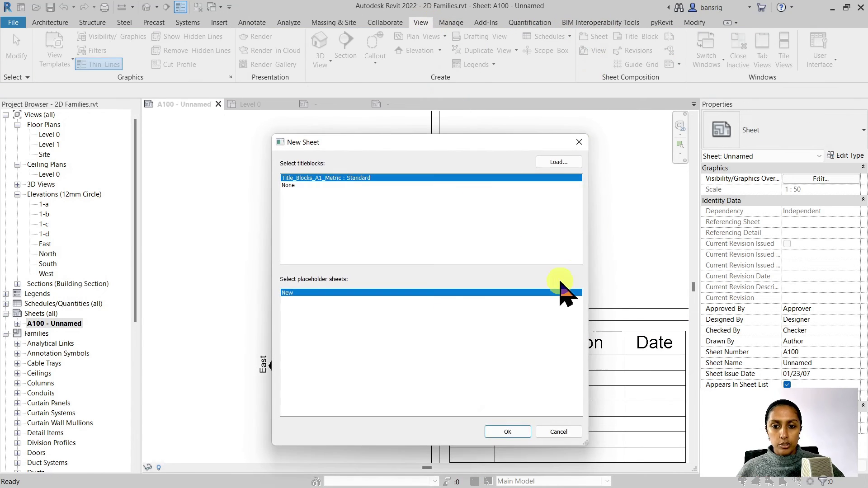
{"action": "left_click", "coordinate": [504, 430]}
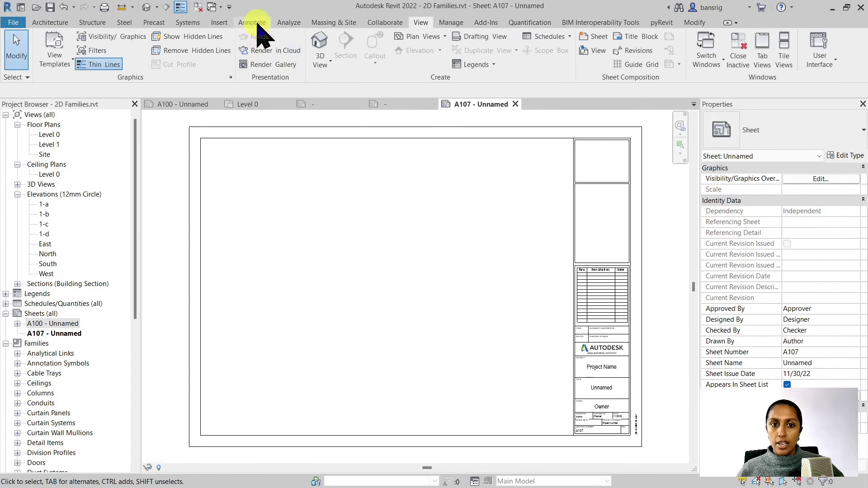
Place a Parametric NOrth Arrow 23.5 symbol above the sheet's revision table.
{"action": "left_click", "coordinate": [252, 22]}
{"action": "left_click", "coordinate": [800, 45]}
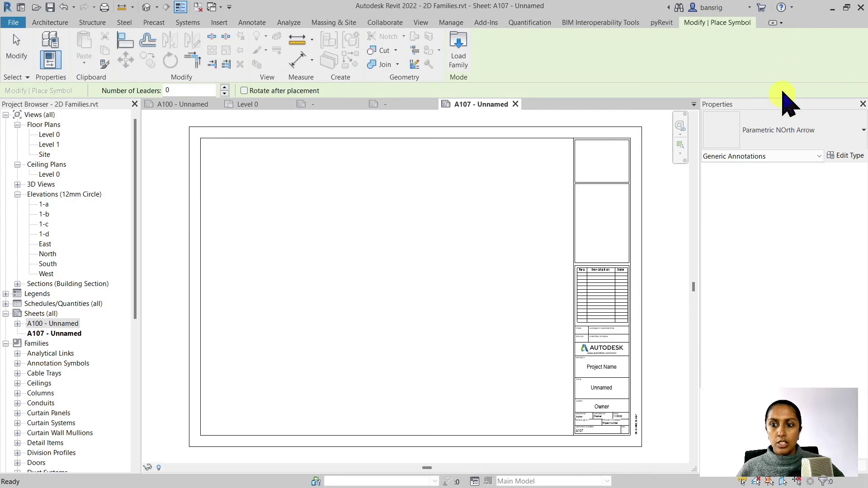
{"action": "left_click", "coordinate": [791, 134]}
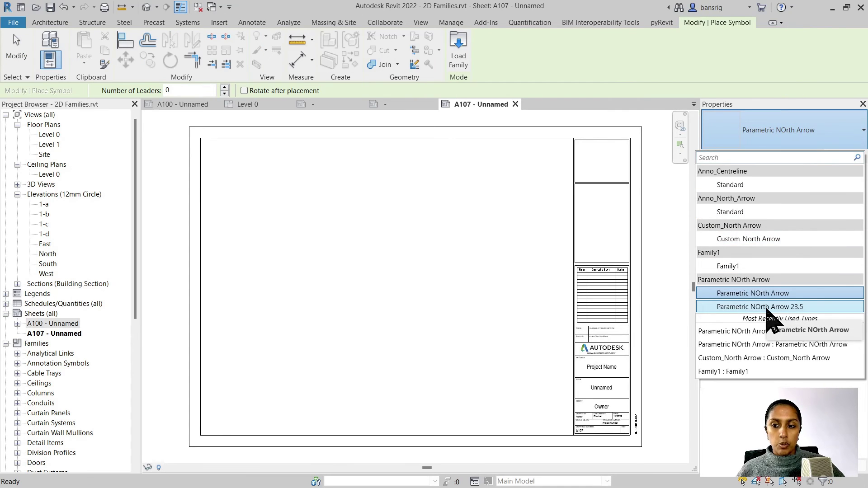
{"action": "left_click", "coordinate": [764, 306]}
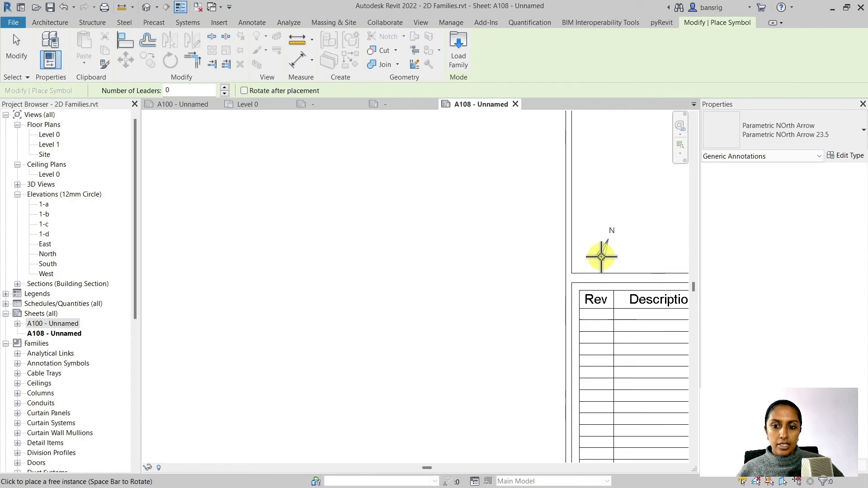
{"action": "left_click", "coordinate": [595, 259]}
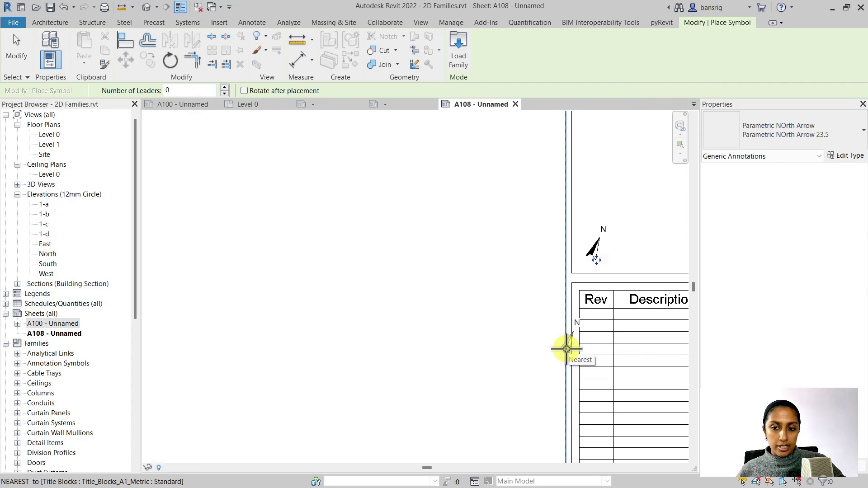
{"action": "key", "text": "Escape"}
{"action": "key", "text": "Escape"}
{"action": "left_click", "coordinate": [604, 252]}
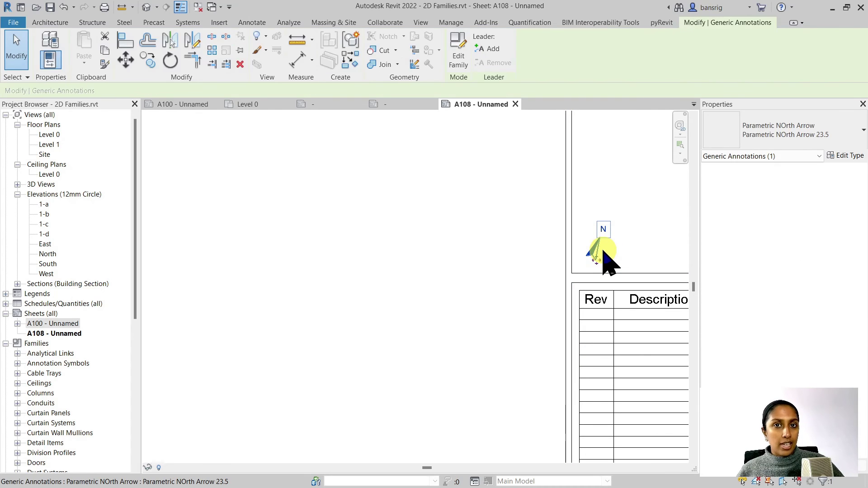